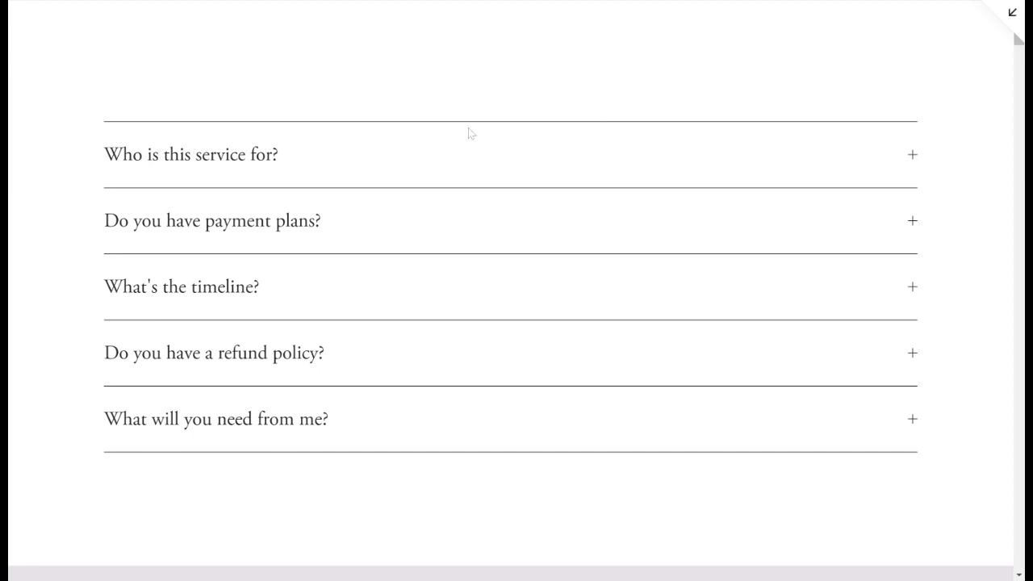
Step: Expand and collapse "Who is this service for?" in the full-width FAQ accordion and in the centred "Frequently Asked Questions:" accordion
click(401, 155)
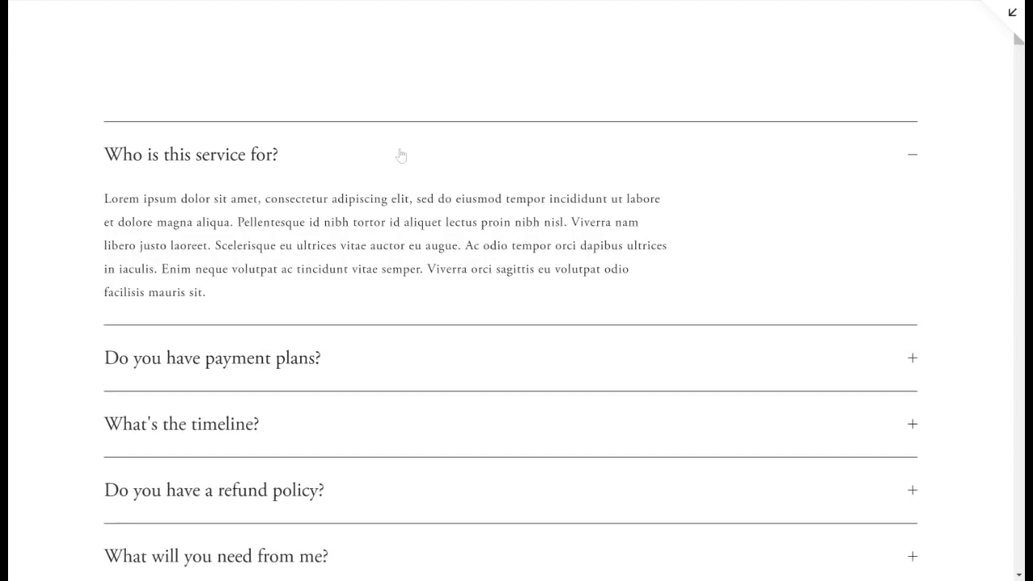
click(291, 155)
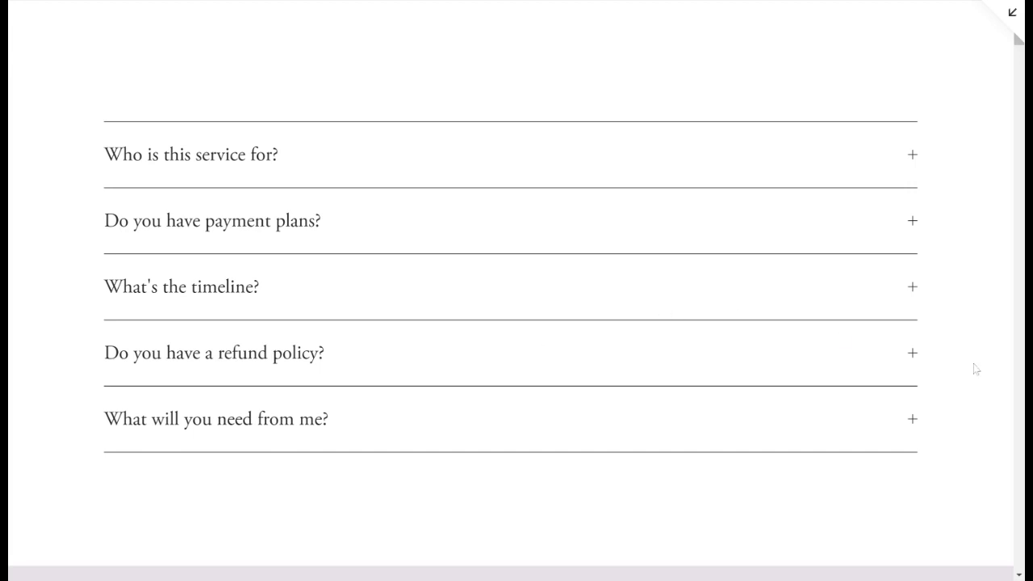
scroll(974, 367, down, 1)
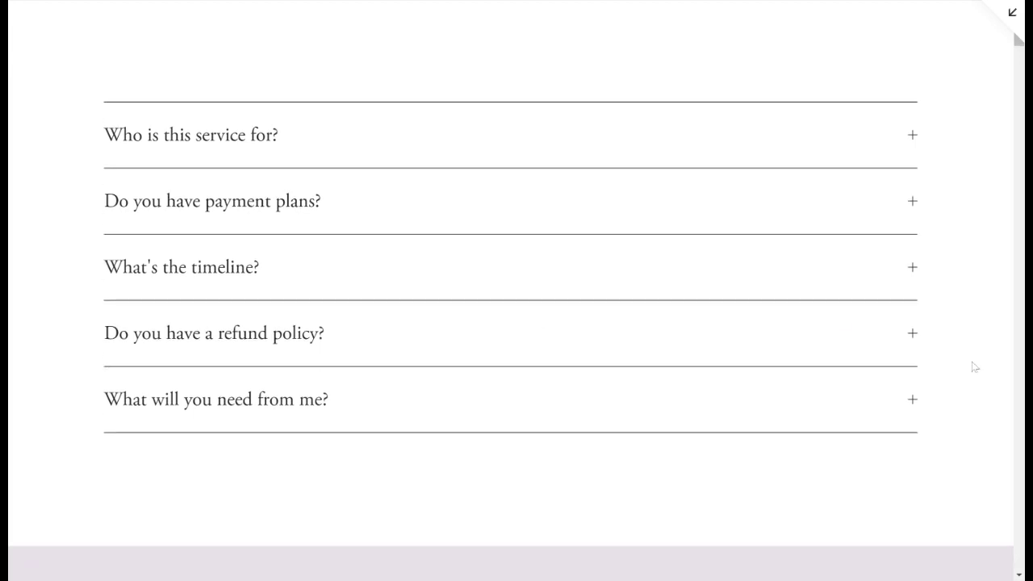
scroll(510, 293, down, 7)
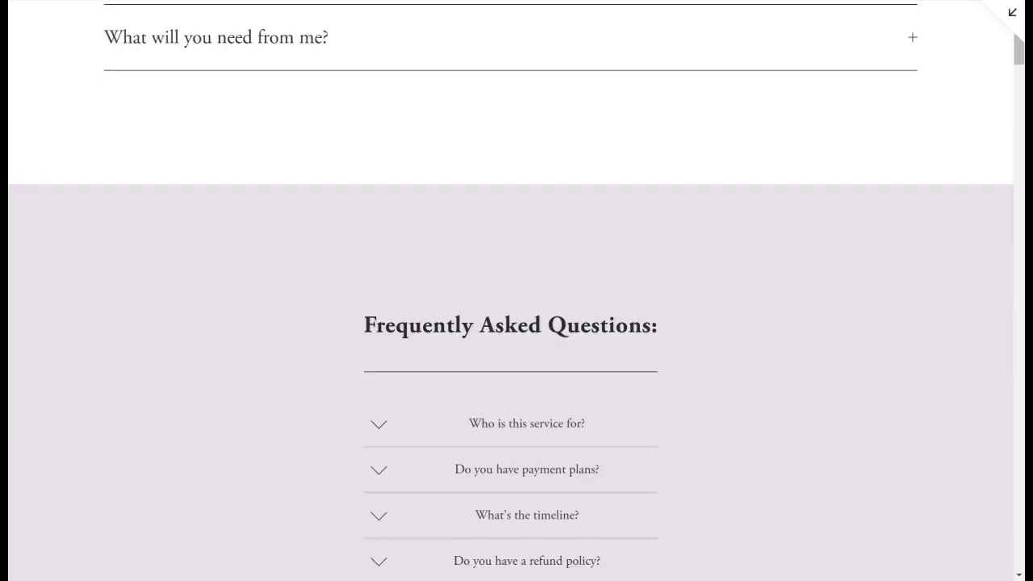
scroll(510, 293, down, 1)
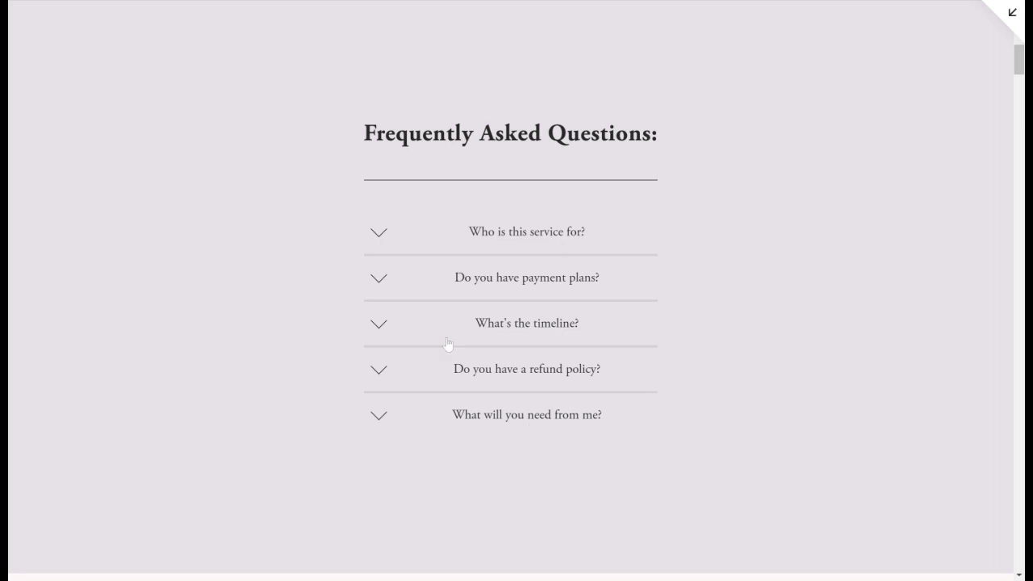
click(375, 255)
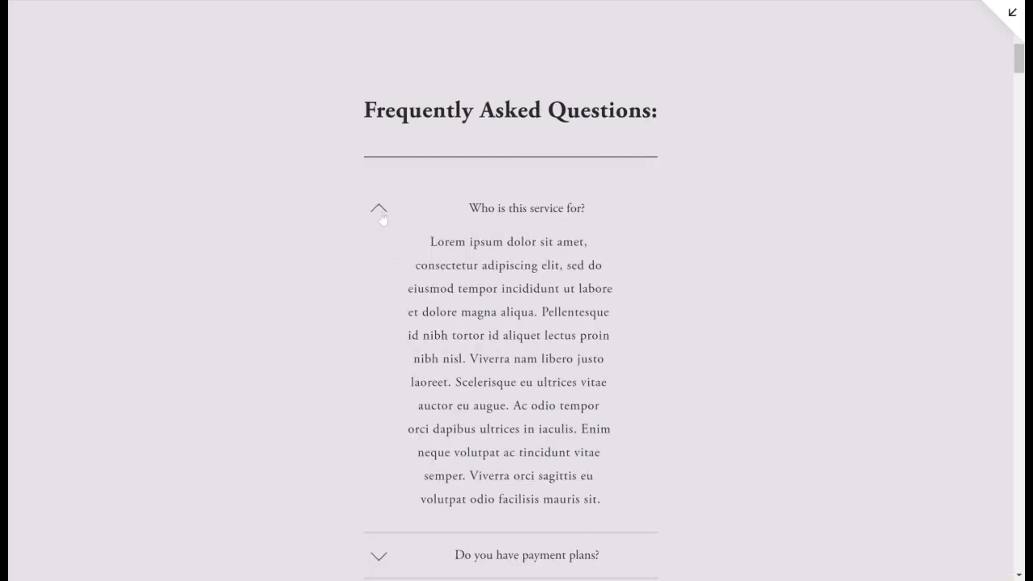
click(377, 211)
Step: Expand and collapse "Who is this service for?" in the dark "frequently asked questions." section
scroll(878, 329, down, 7)
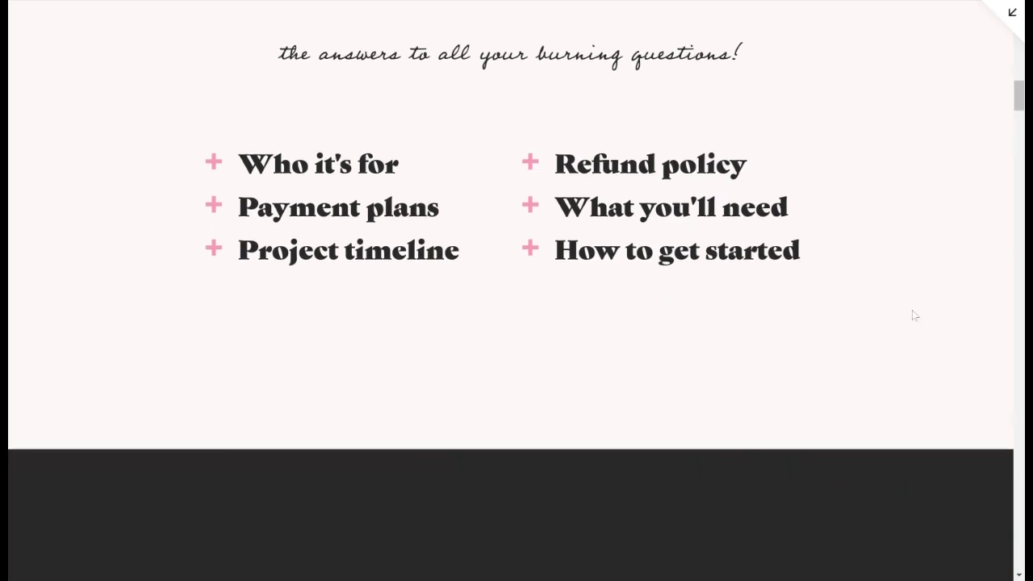
scroll(913, 316, down, 6)
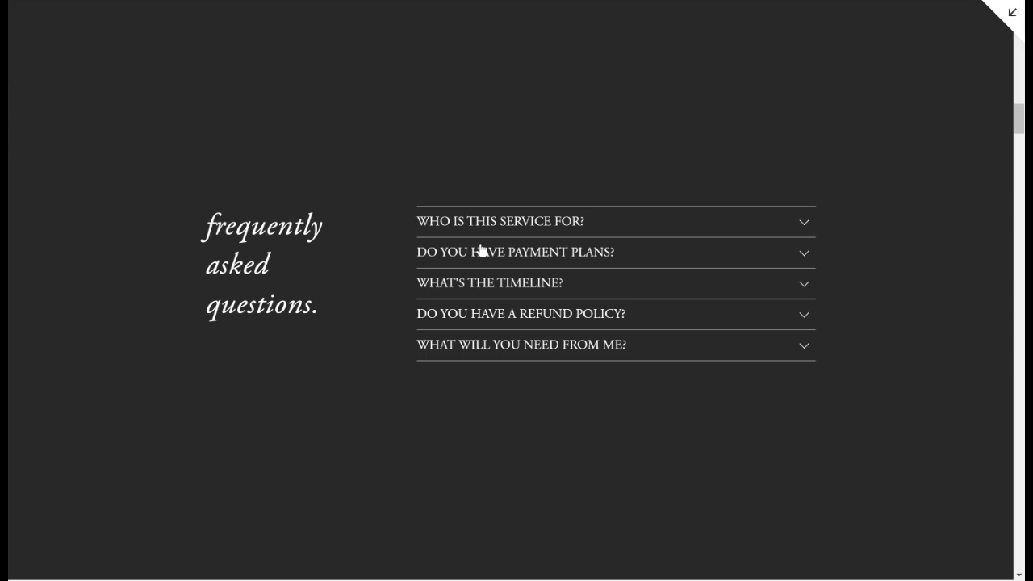
click(634, 229)
scroll(635, 229, down, 1)
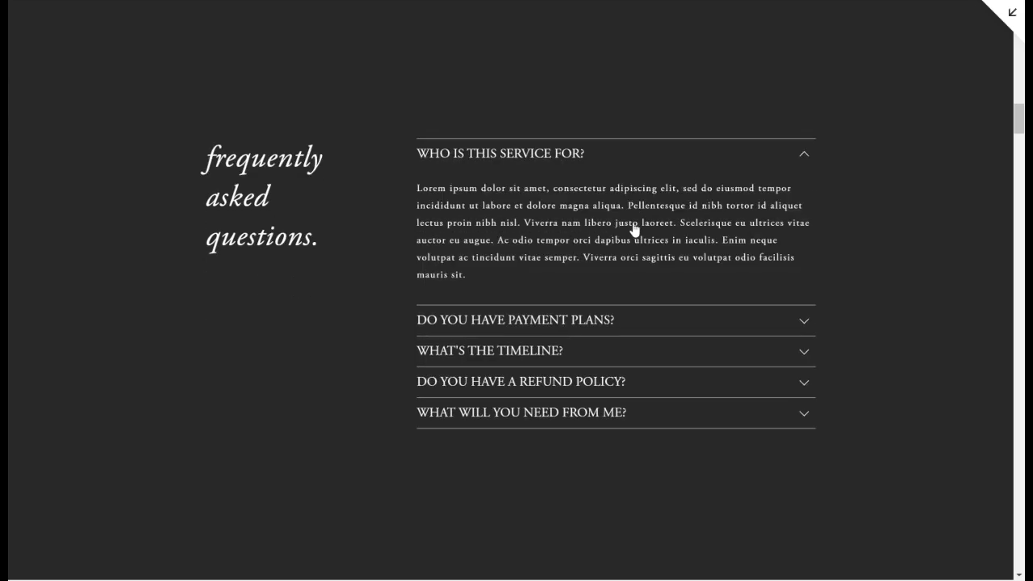
click(734, 164)
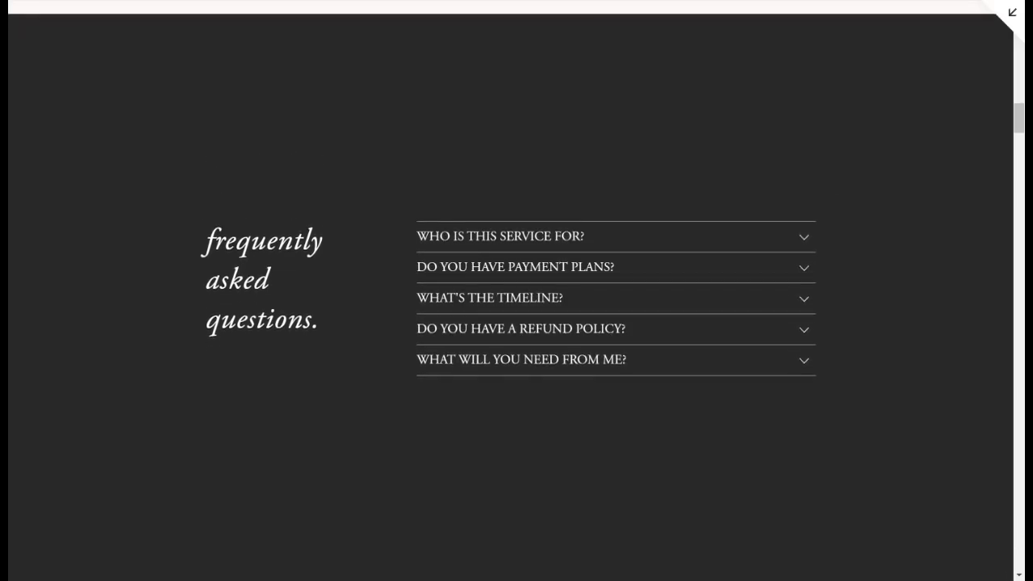
Step: Examine the three-column package section, expanding and collapsing the details of The Bronze Package
scroll(918, 273, down, 3)
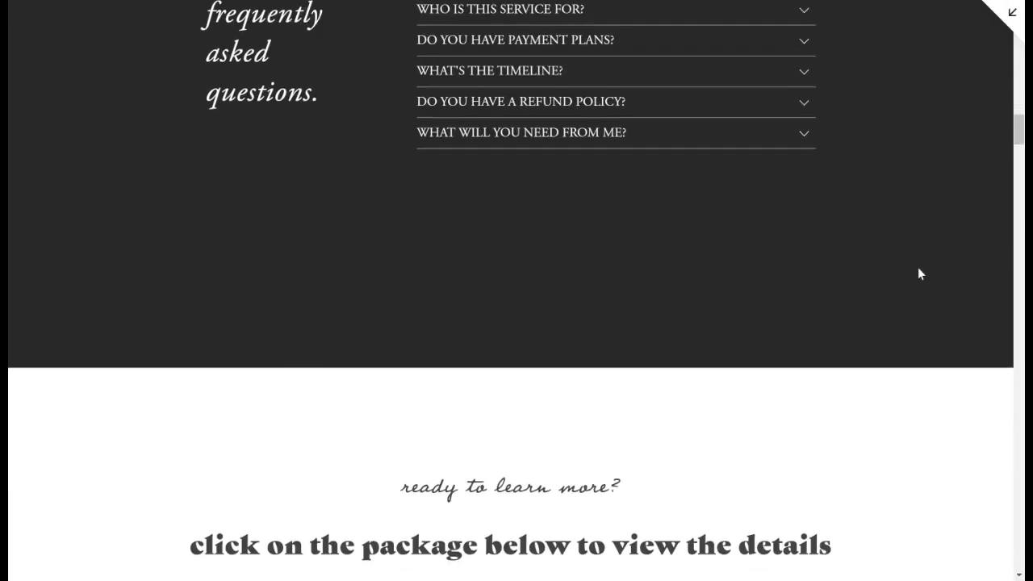
scroll(918, 273, down, 3)
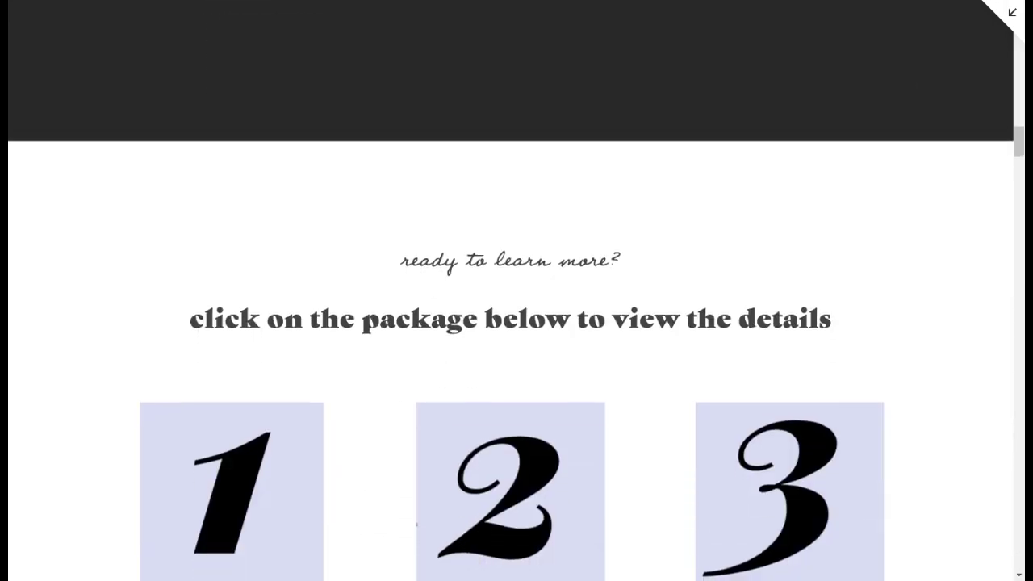
scroll(918, 274, down, 2)
scroll(511, 327, down, 1)
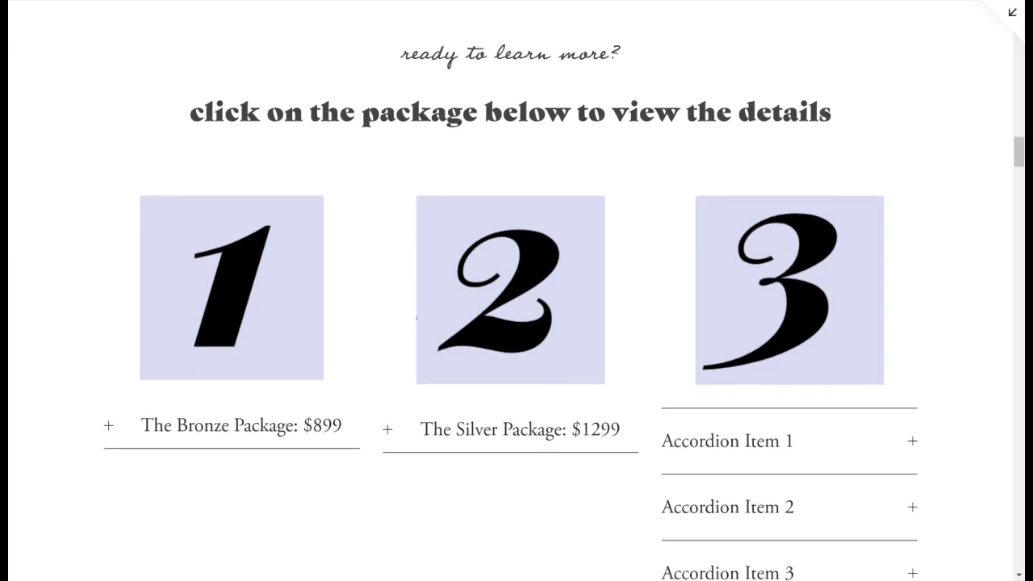
scroll(511, 327, down, 1)
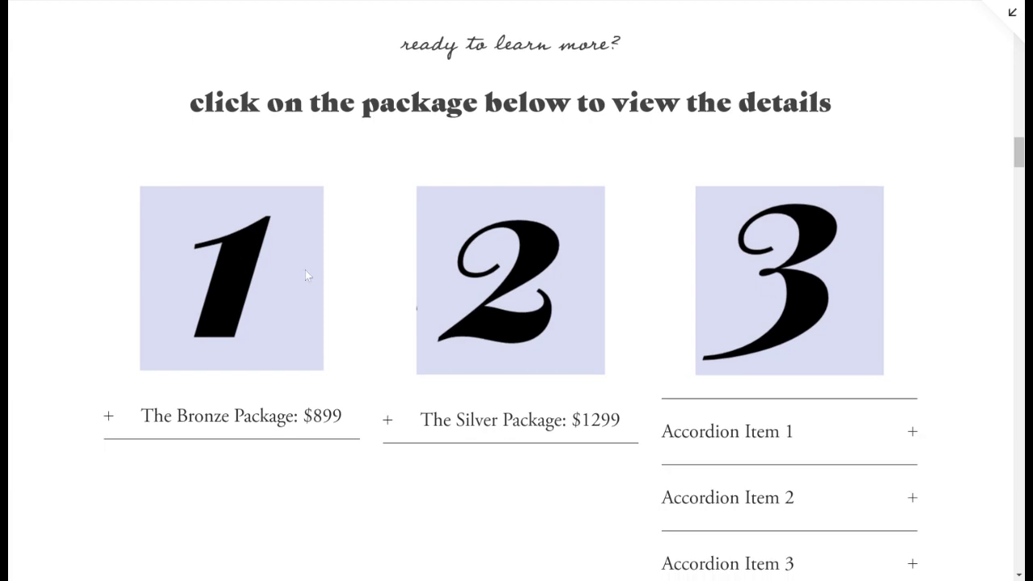
scroll(834, 286, down, 1)
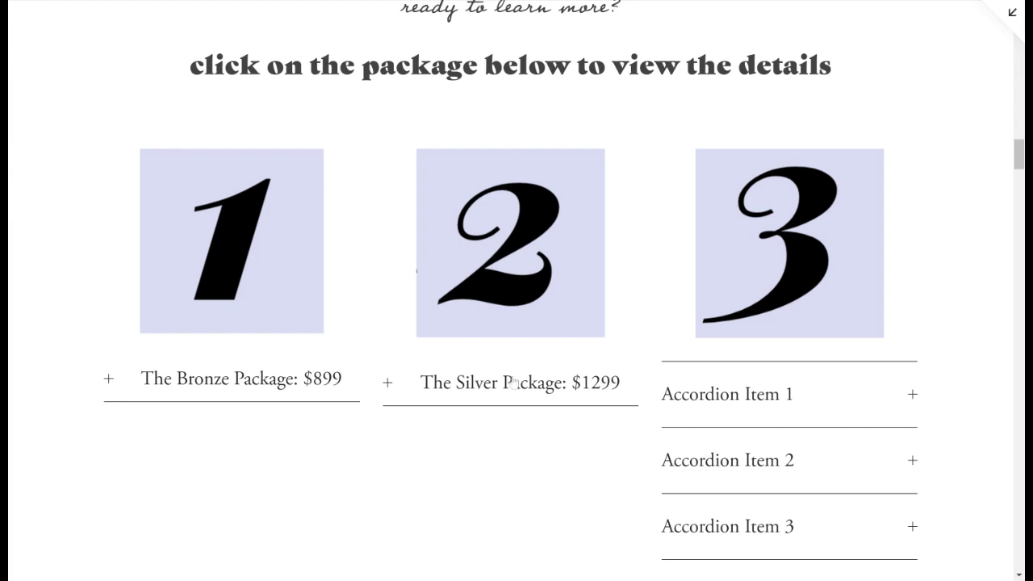
scroll(969, 382, down, 1)
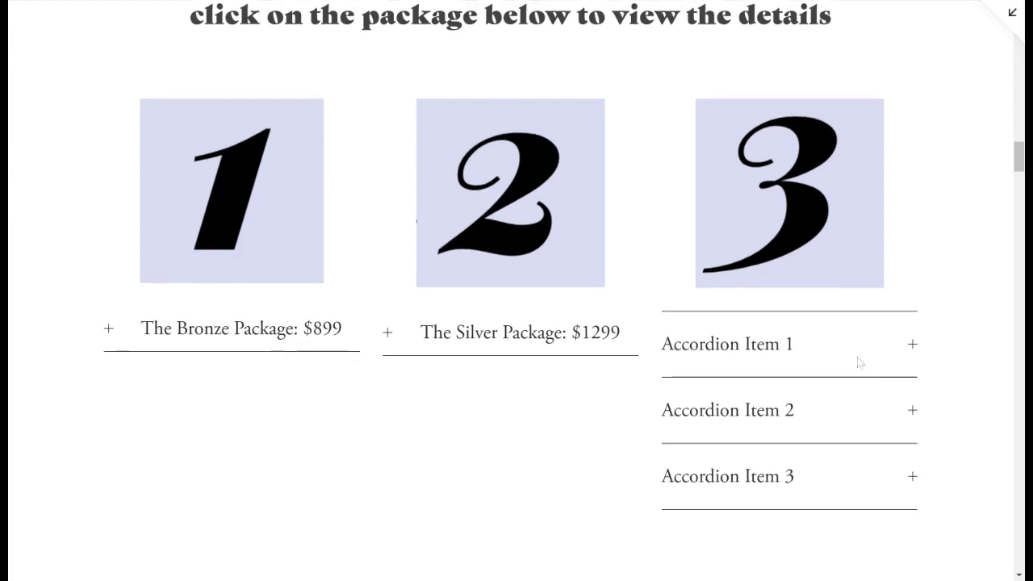
click(275, 338)
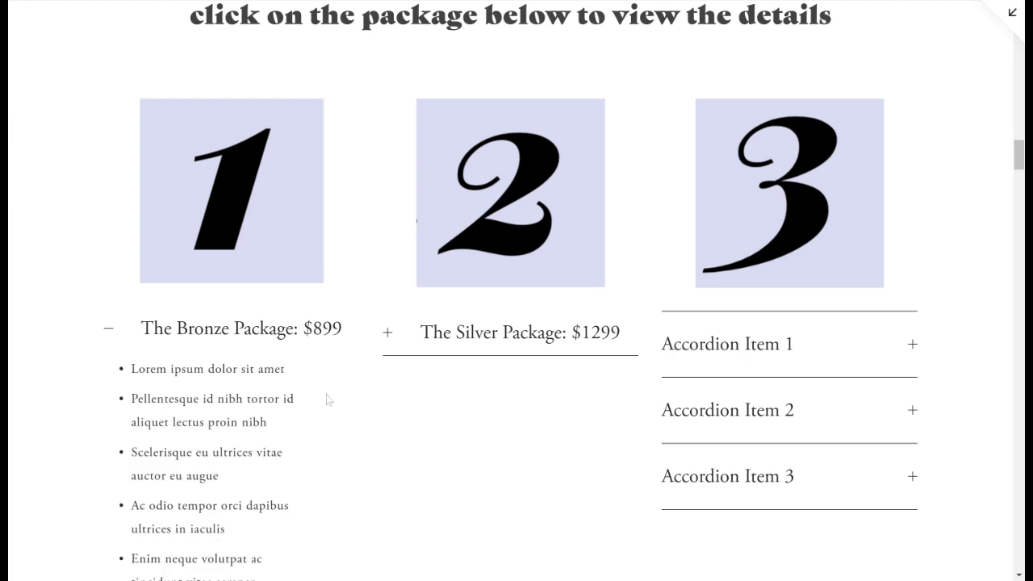
scroll(333, 404, down, 2)
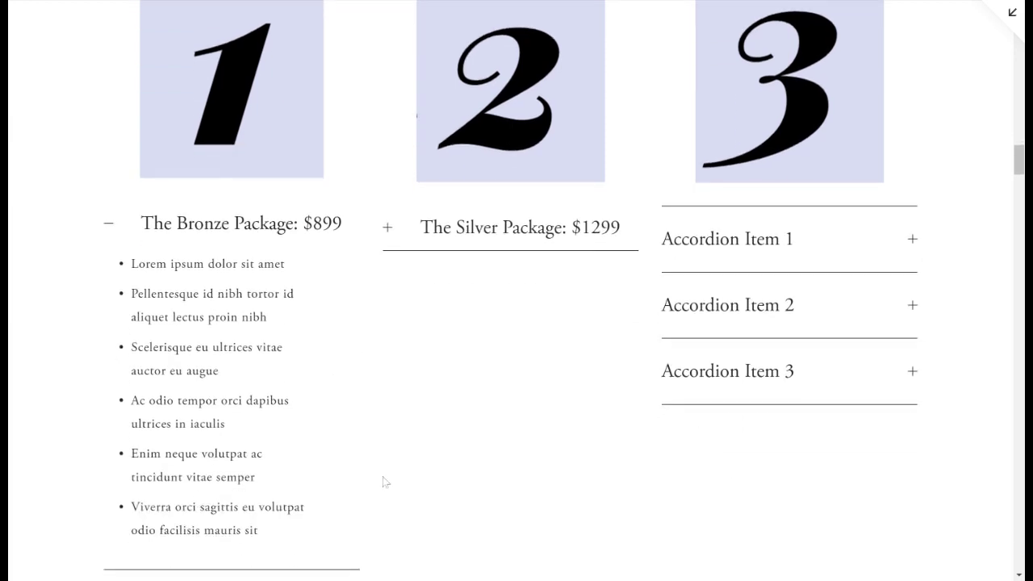
scroll(317, 403, up, 2)
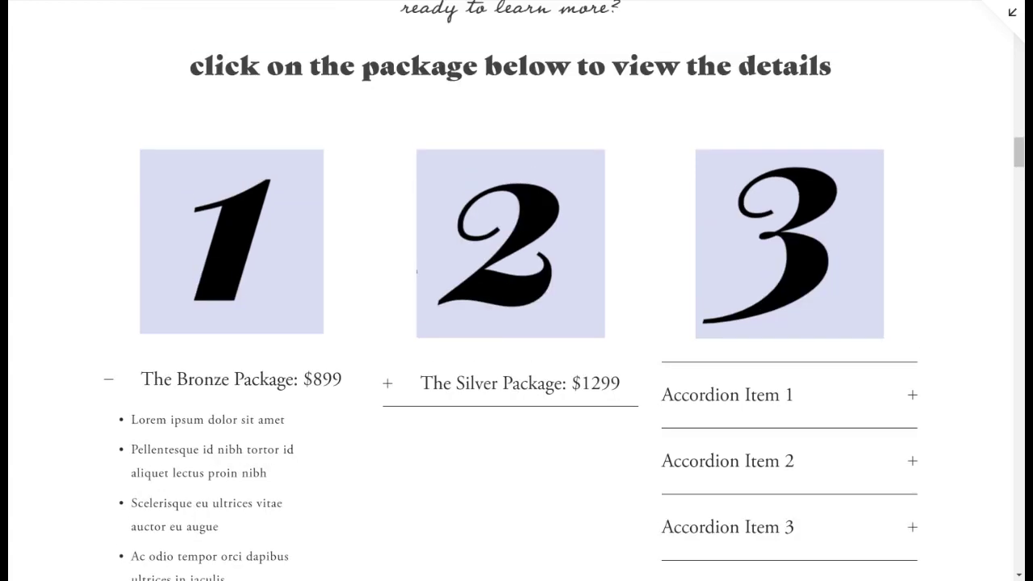
click(291, 391)
scroll(940, 422, down, 2)
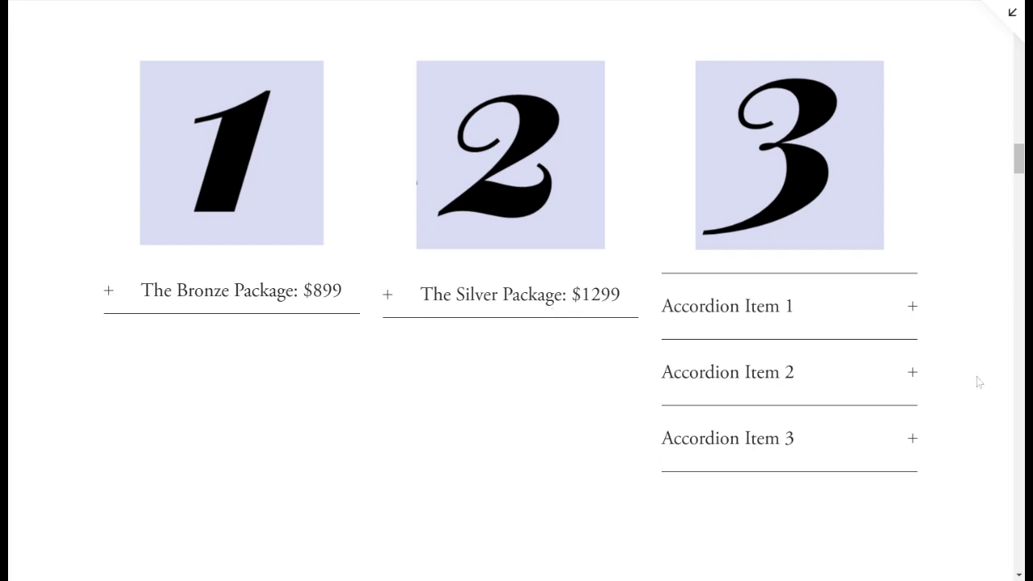
scroll(978, 381, down, 1)
Step: Leave the full-page preview and open the Test page for editing
scroll(977, 379, up, 20)
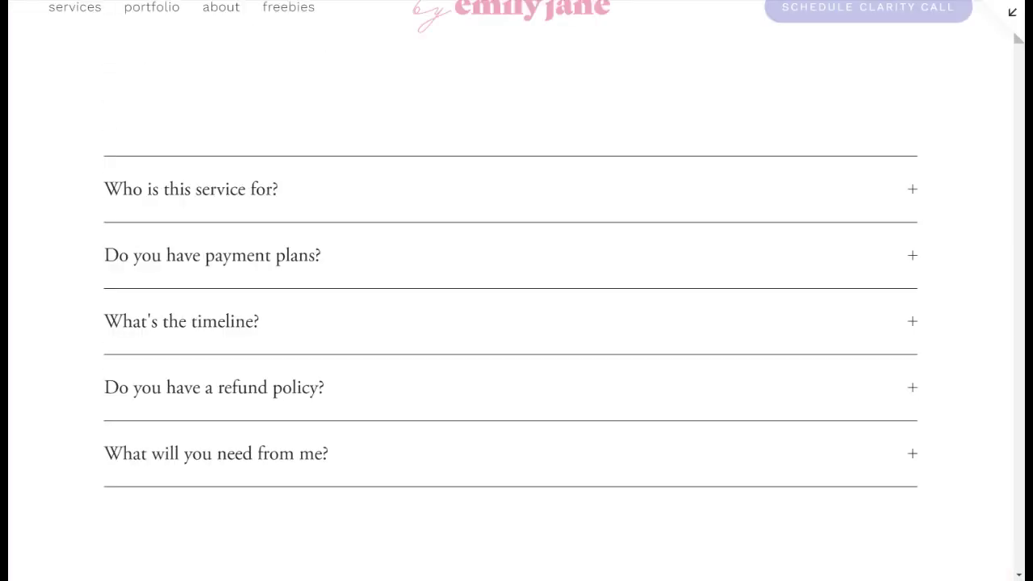
click(1012, 12)
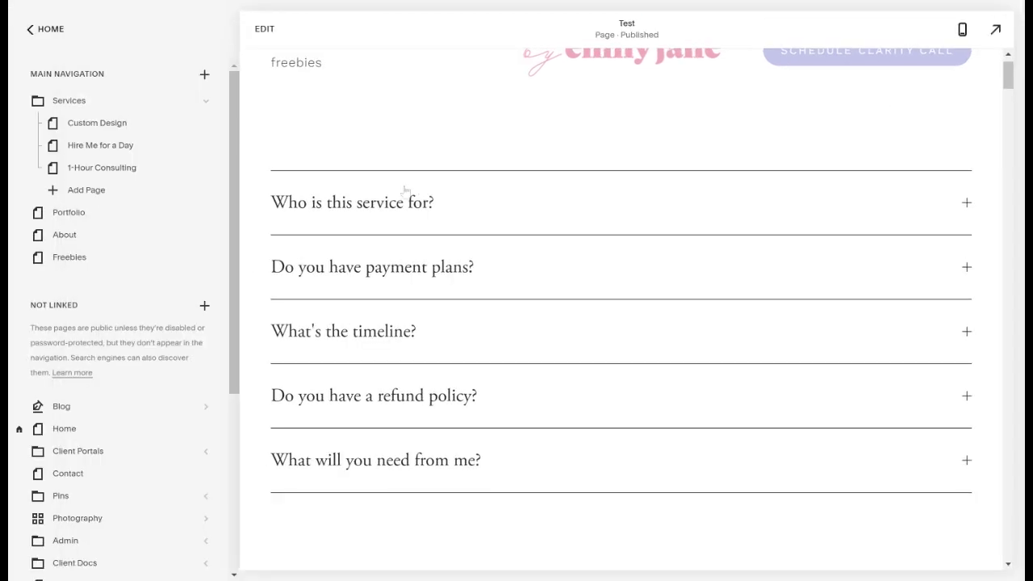
click(264, 31)
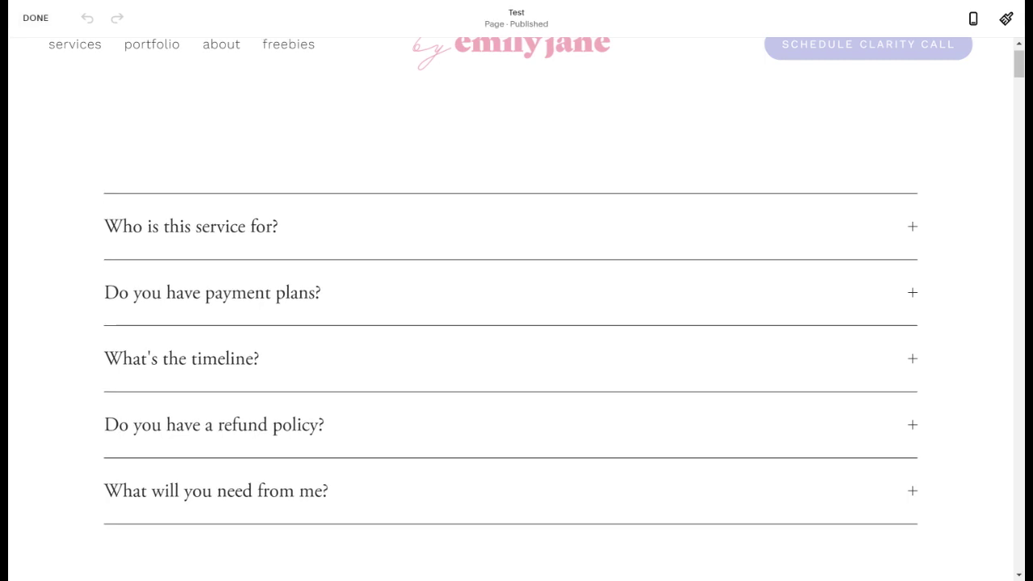
Step: Insert an Accordion block above the existing FAQ accordion in the page's first section
mouse_move(530, 171)
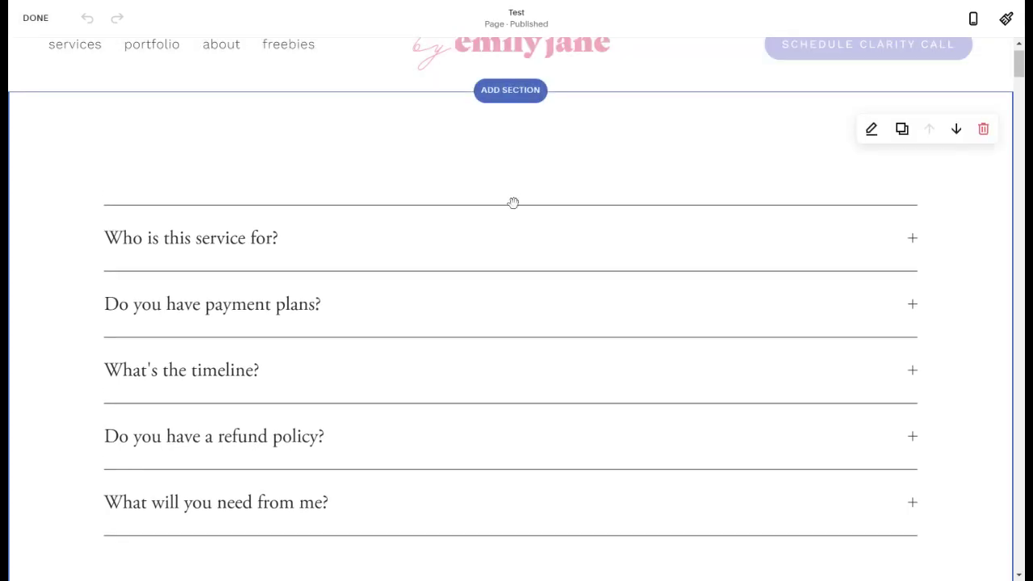
mouse_move(511, 194)
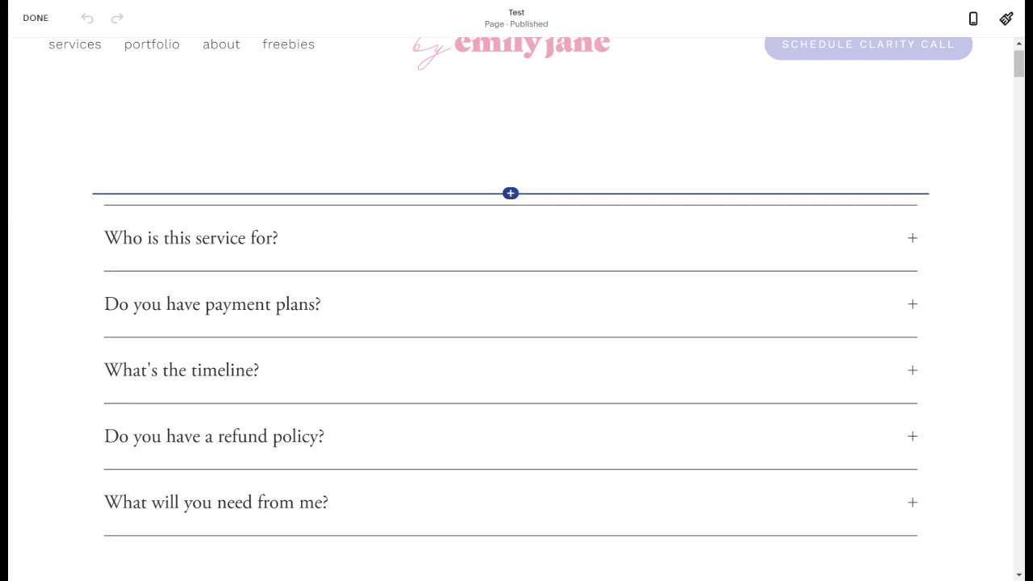
click(511, 194)
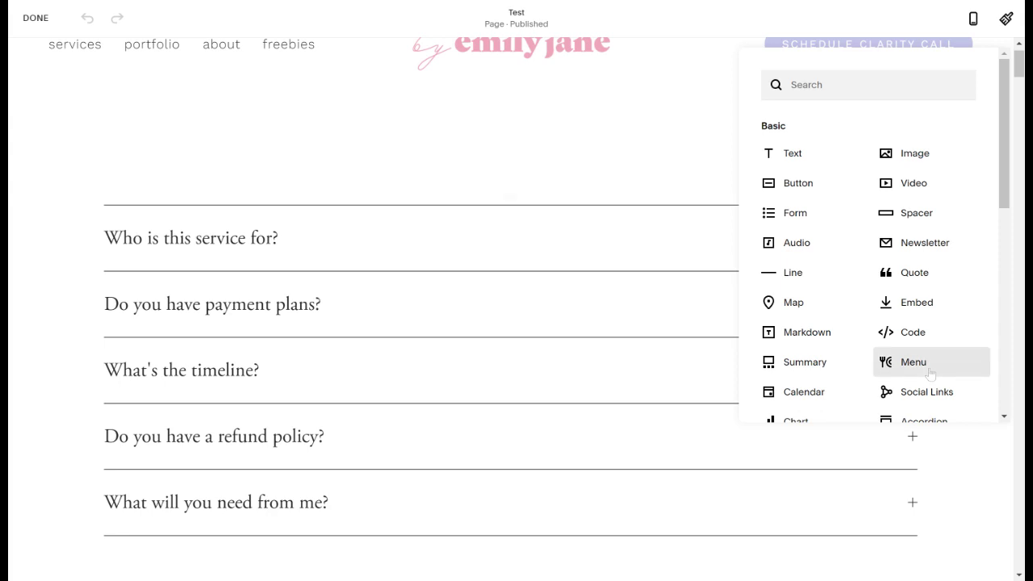
scroll(931, 374, down, 1)
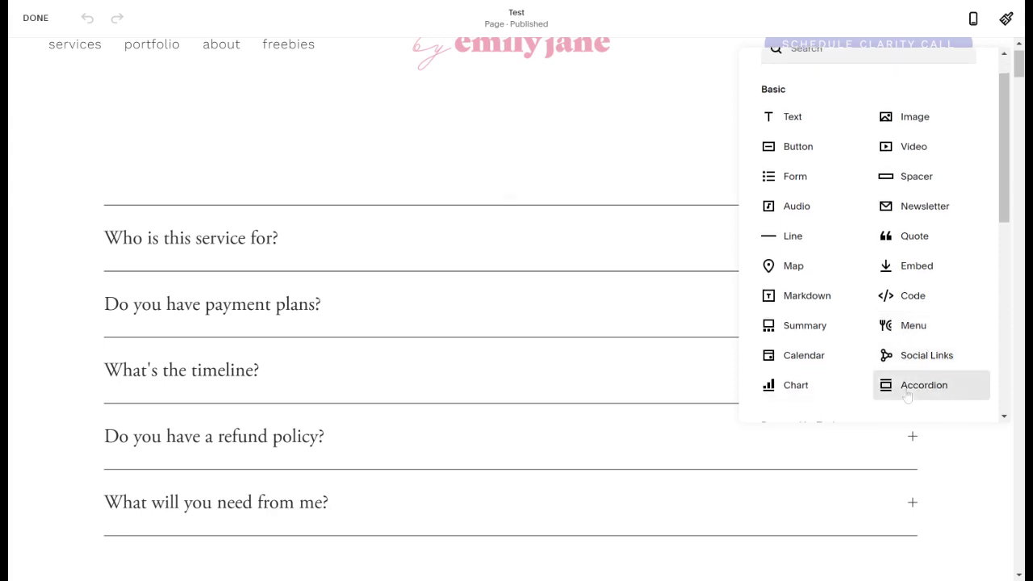
scroll(908, 395, up, 1)
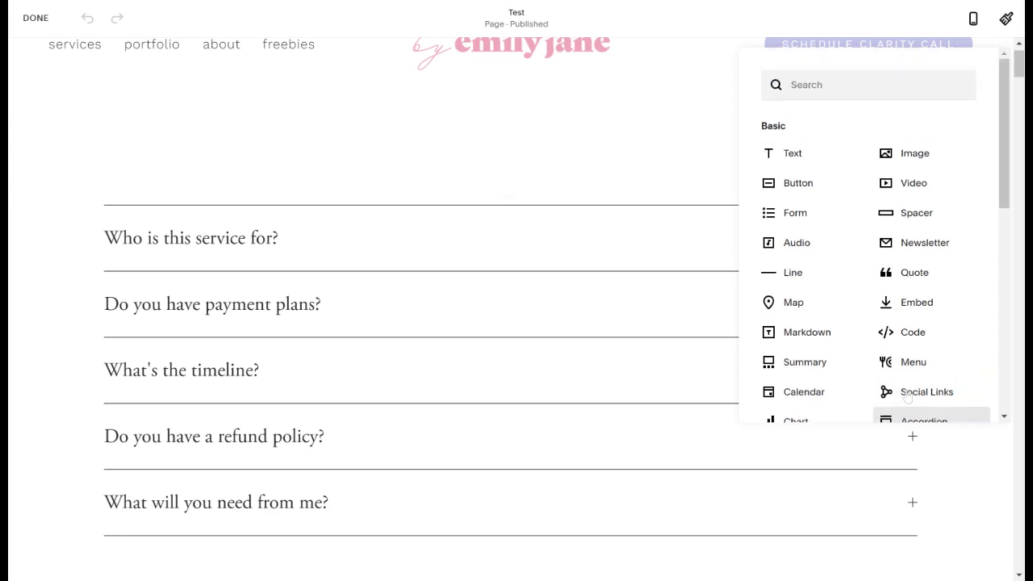
click(814, 85)
text(accor)
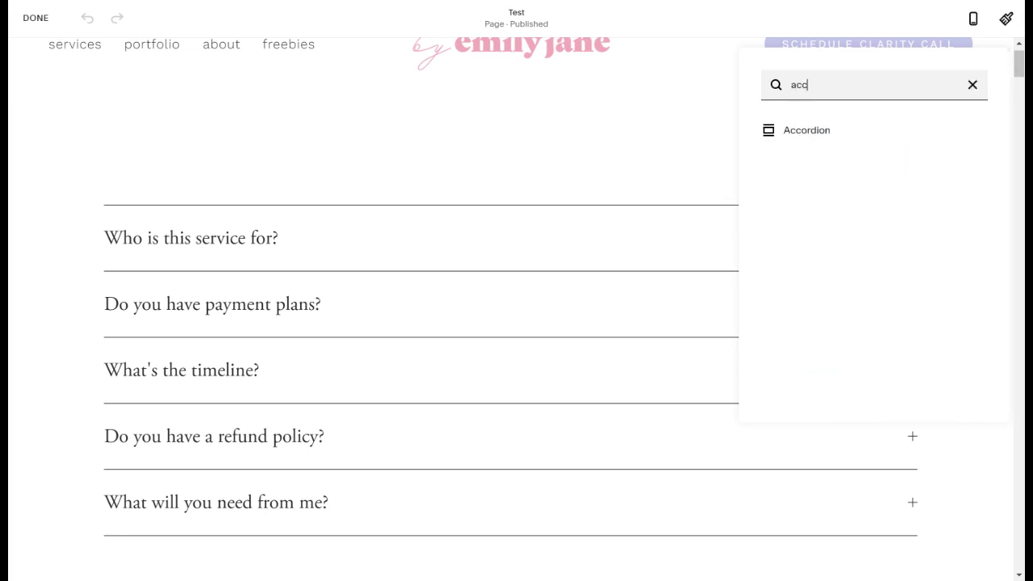
click(813, 133)
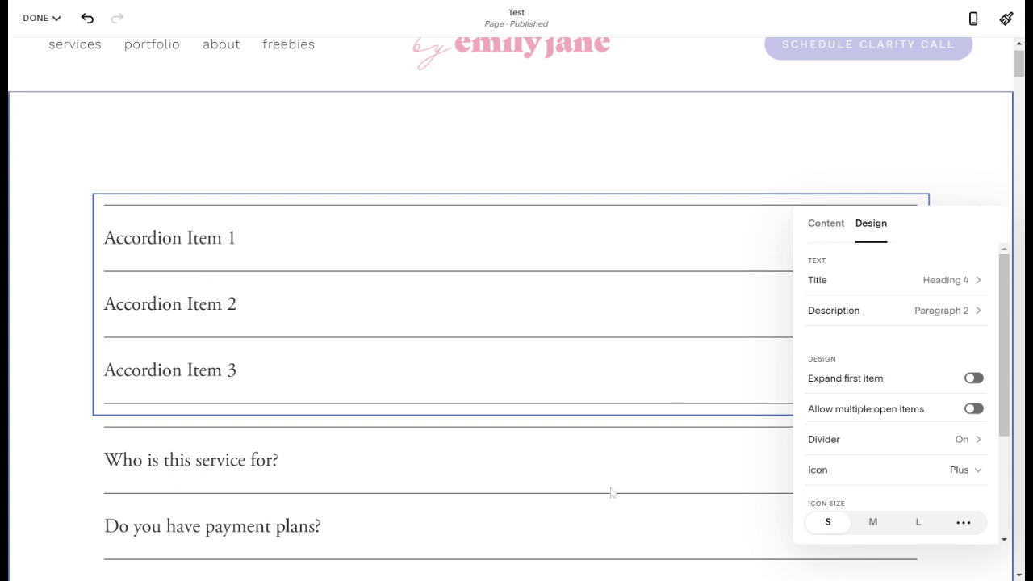
Step: Remove the old FAQ accordion block beneath the newly inserted one
click(956, 157)
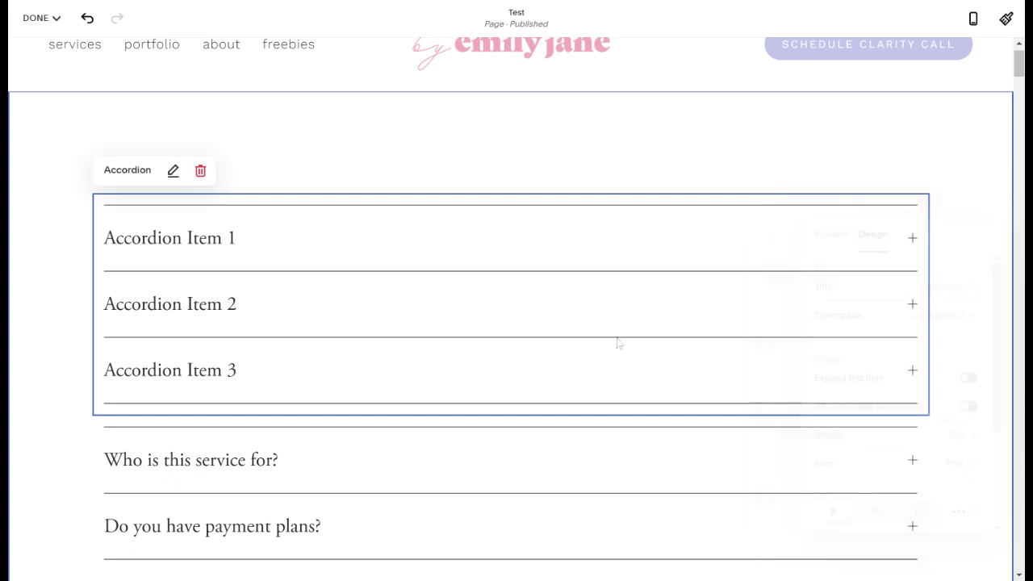
click(489, 459)
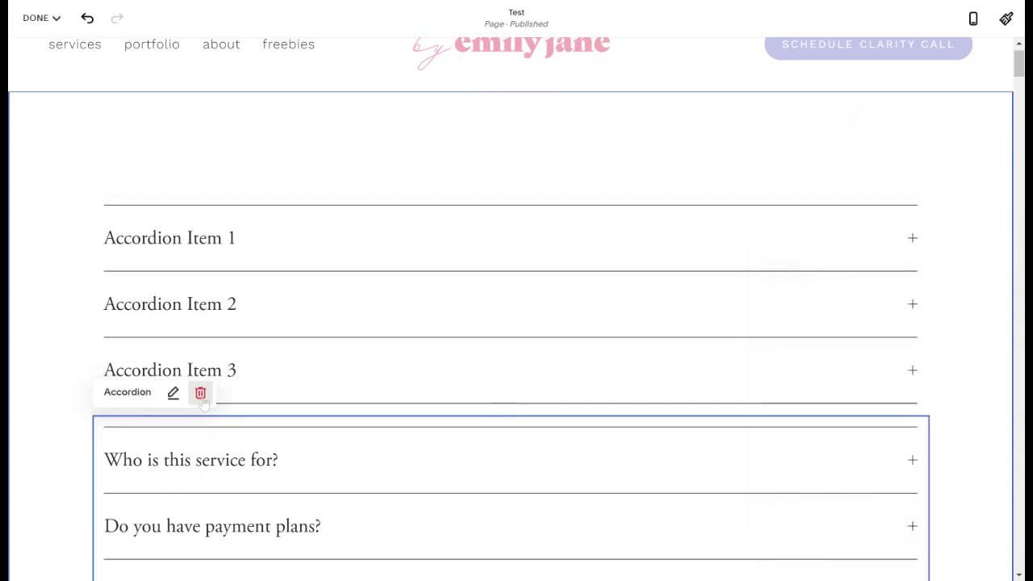
click(201, 395)
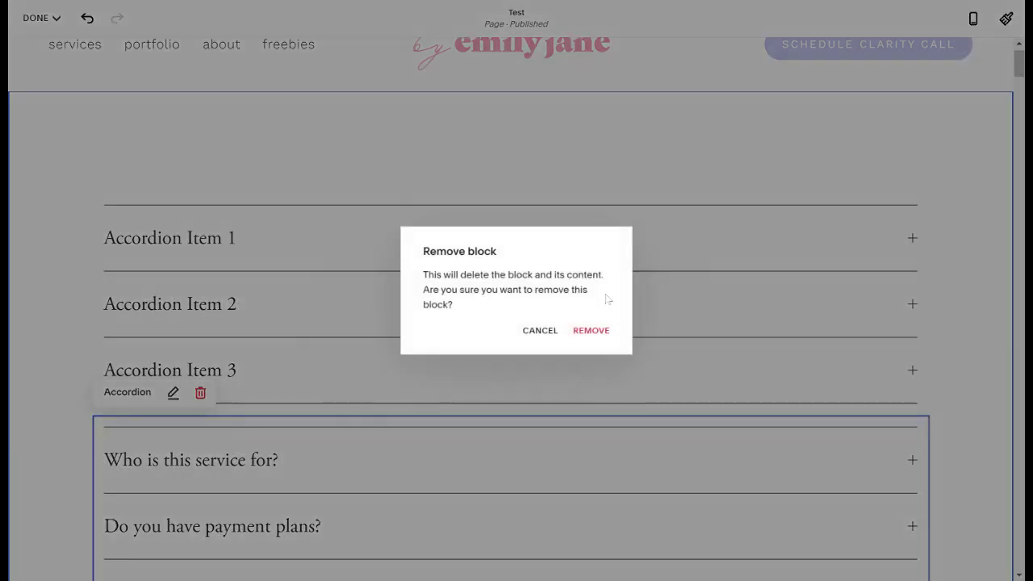
click(597, 339)
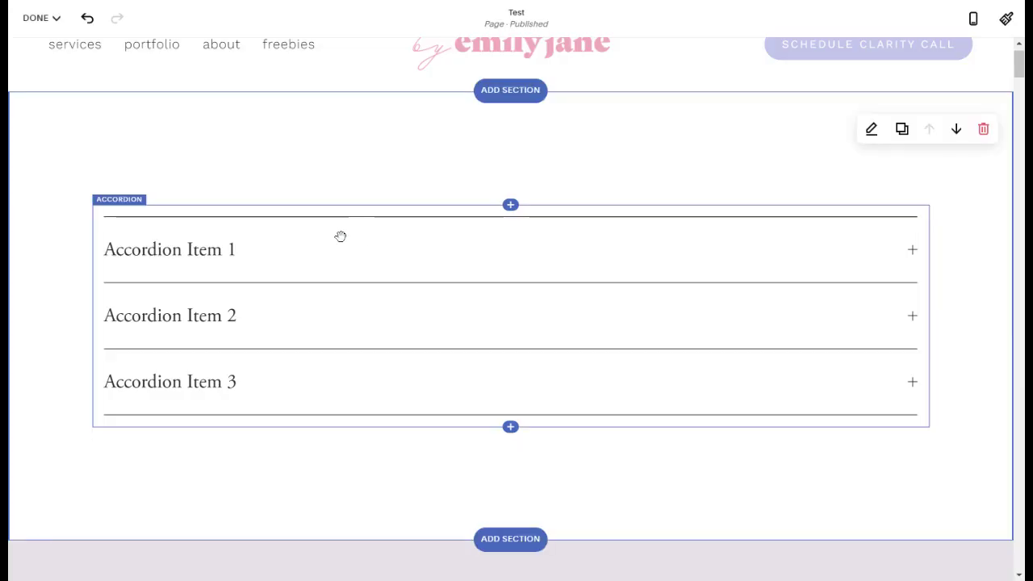
Step: Open the new accordion block in the page's first section for editing
click(340, 235)
click(340, 235)
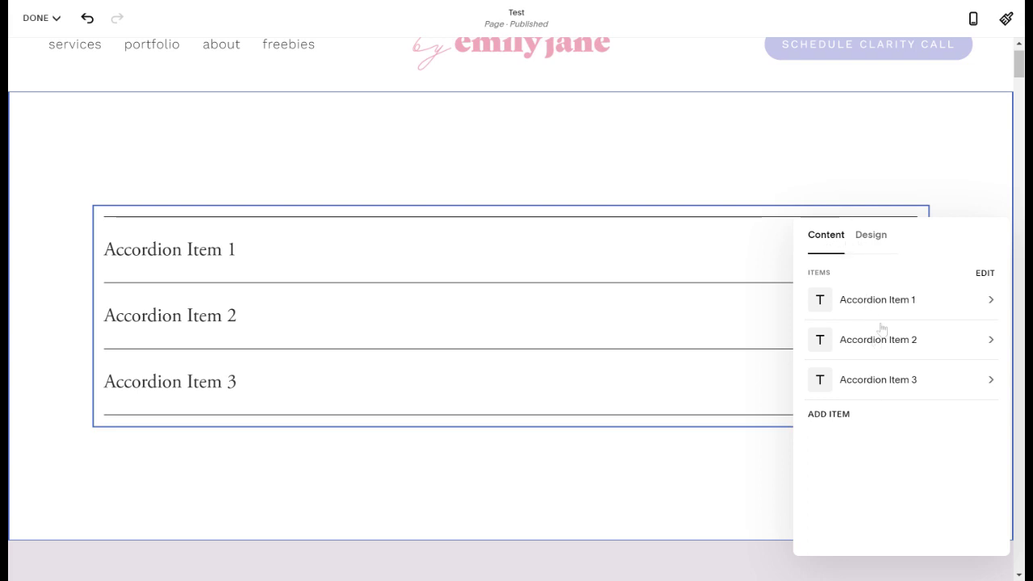
Step: Try adding and deleting an extra accordion item, and moving Accordion Item 3 to the start of the item list and back
click(829, 419)
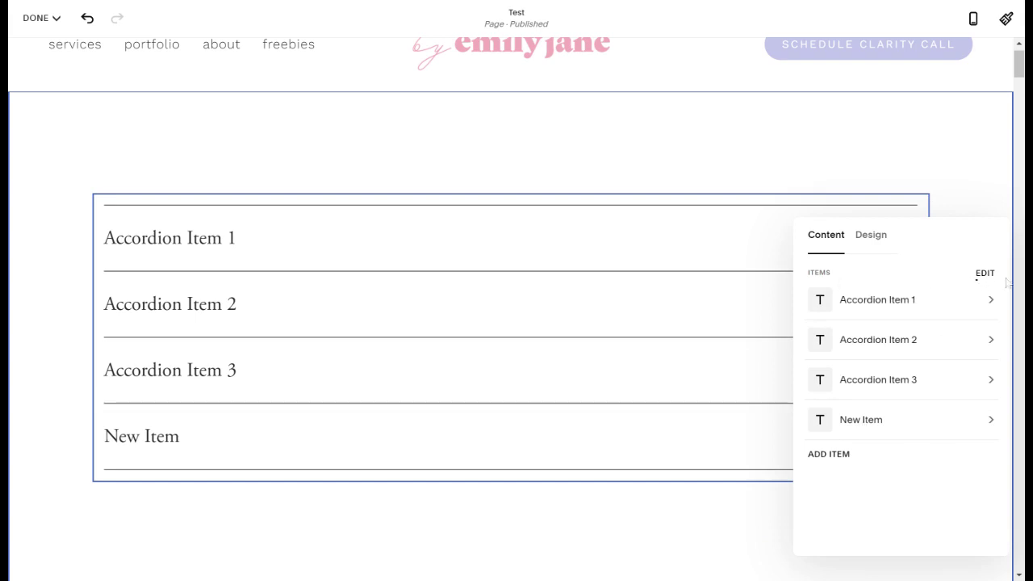
click(988, 274)
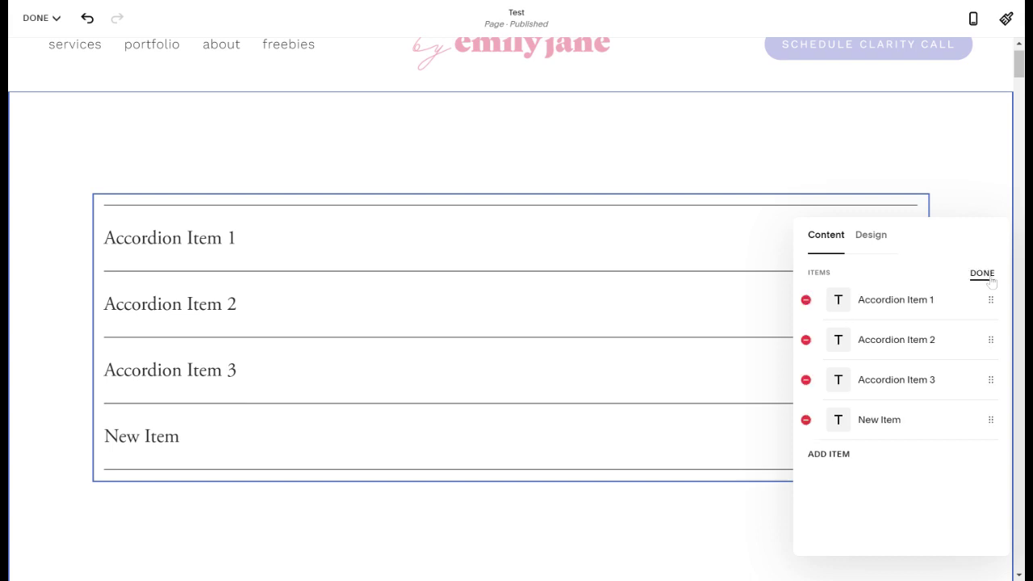
click(805, 419)
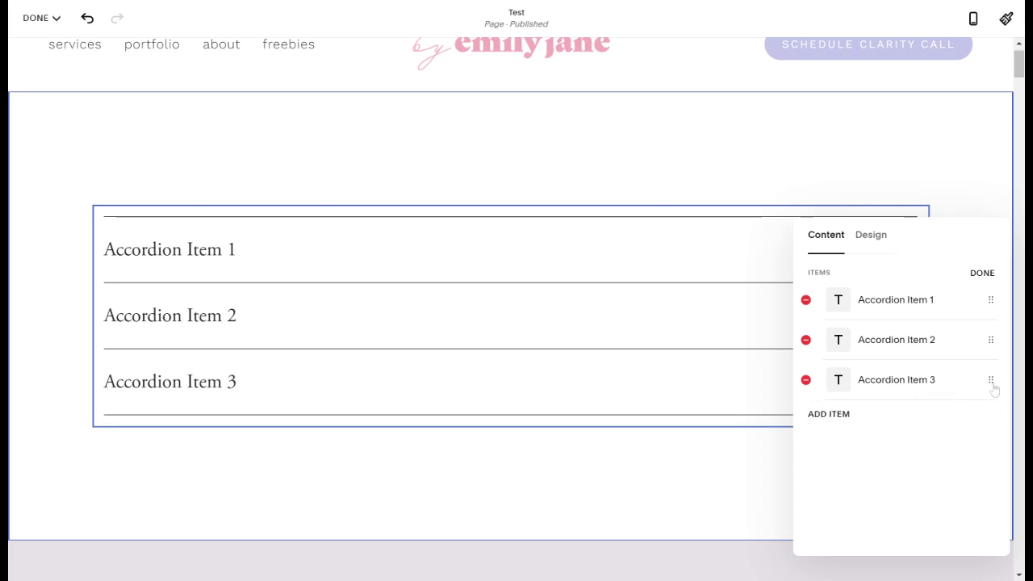
drag(994, 388, 993, 306)
drag(994, 305, 993, 390)
click(984, 274)
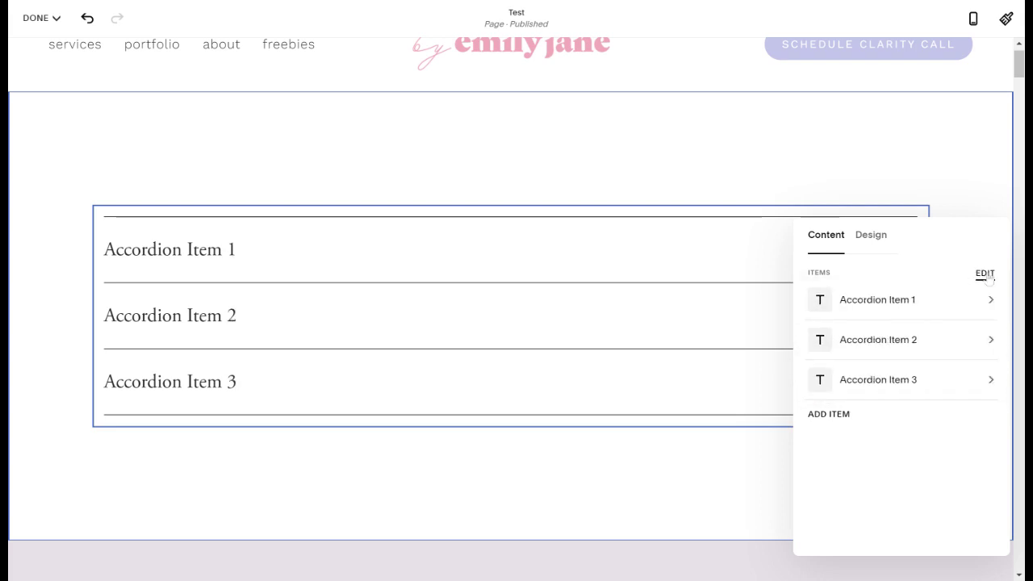
Step: Title the first accordion item "Question #1" and extend its description to "Description text goes here. Blah blah blah"
click(917, 303)
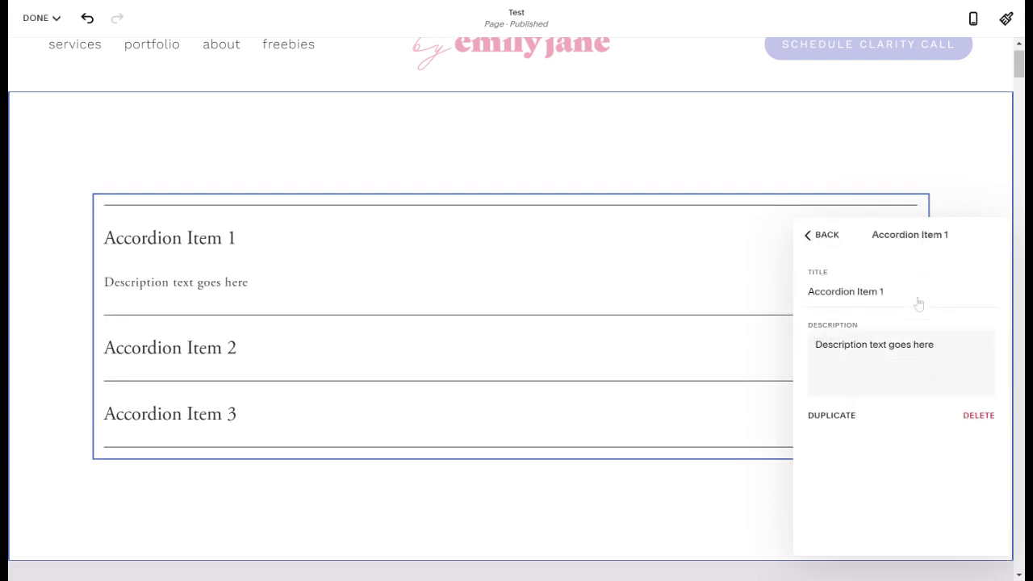
drag(896, 297, 807, 299)
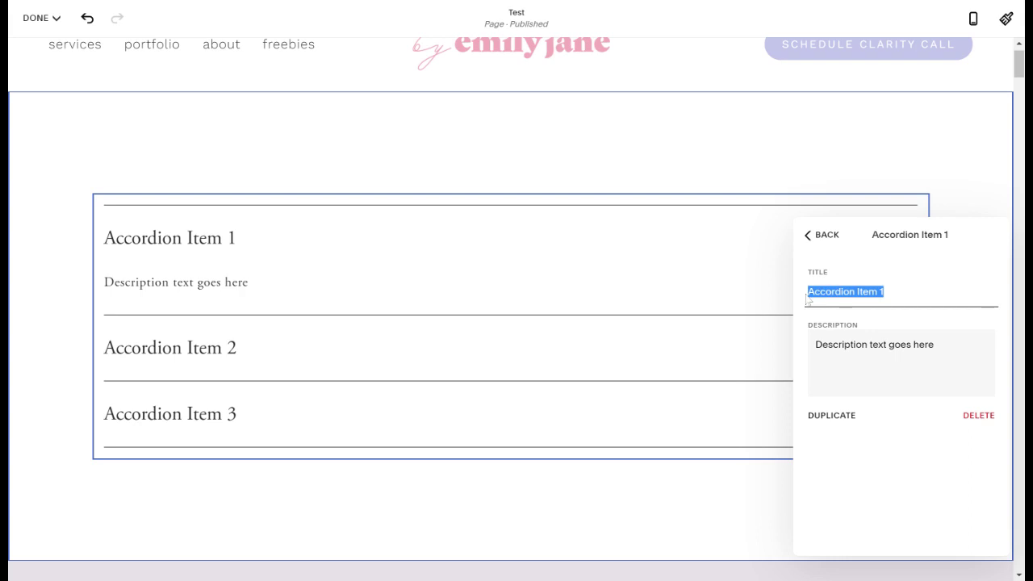
text(Question #)
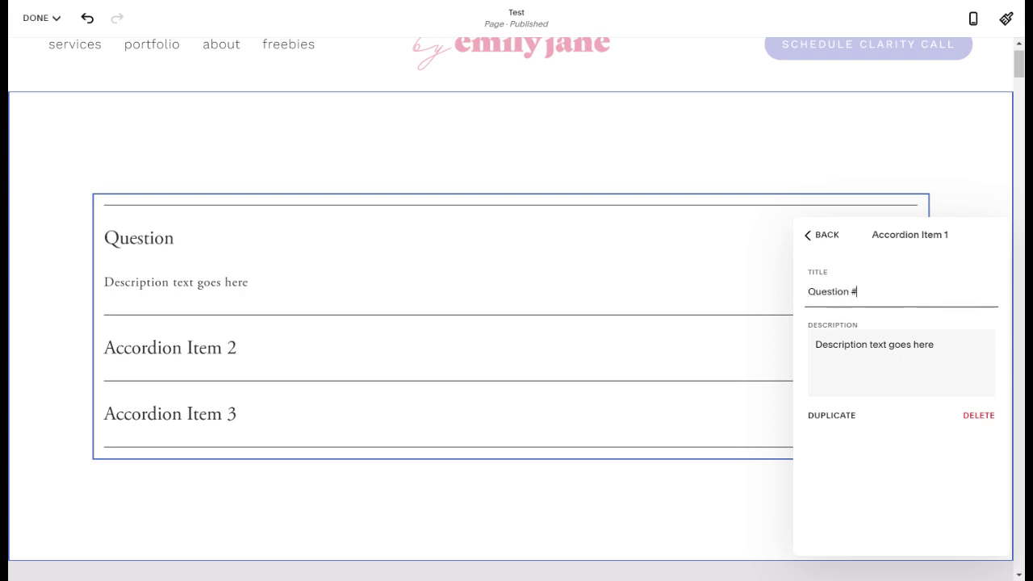
text(1)
click(936, 345)
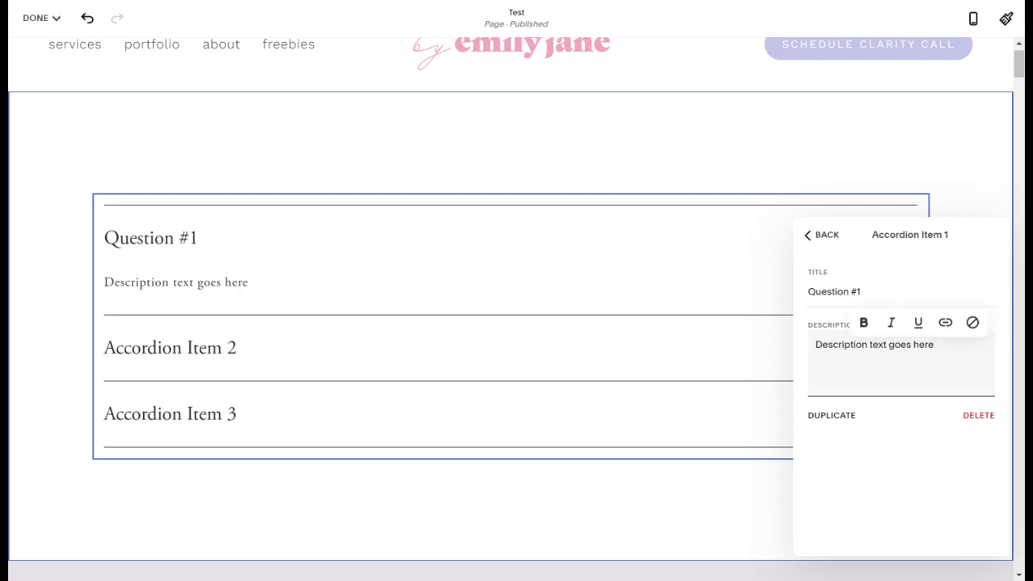
text(. Blah blah blah)
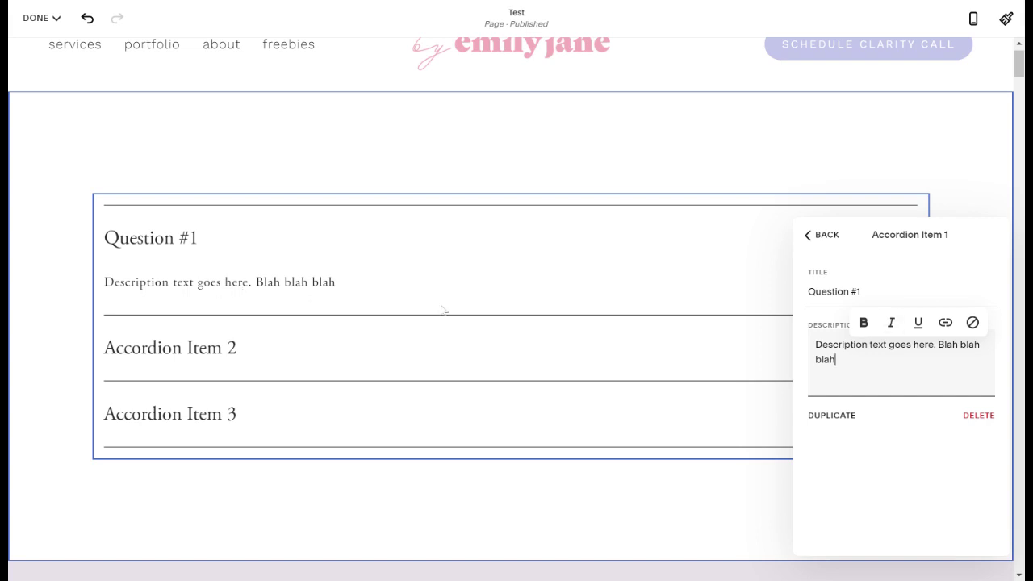
click(922, 416)
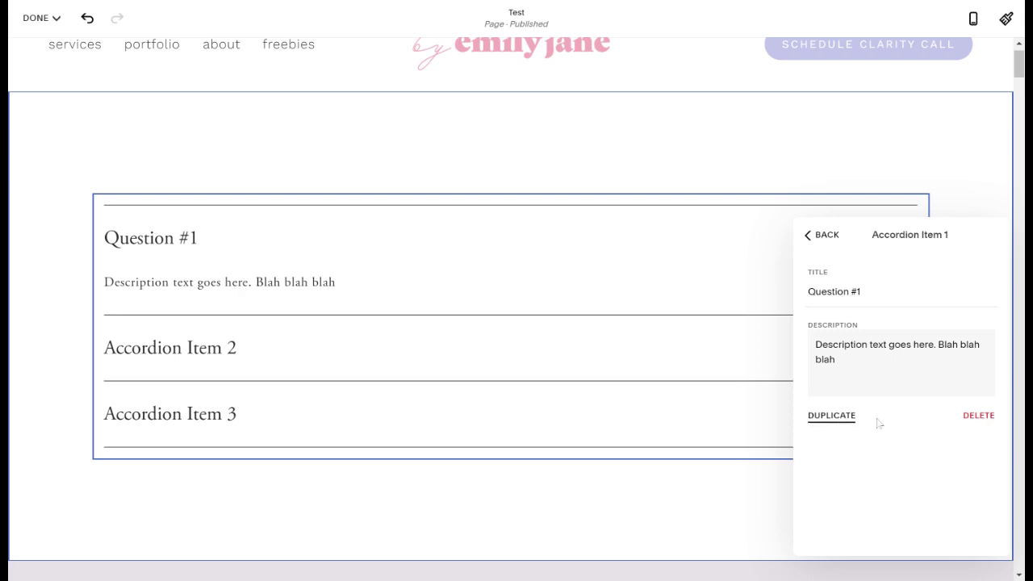
click(821, 235)
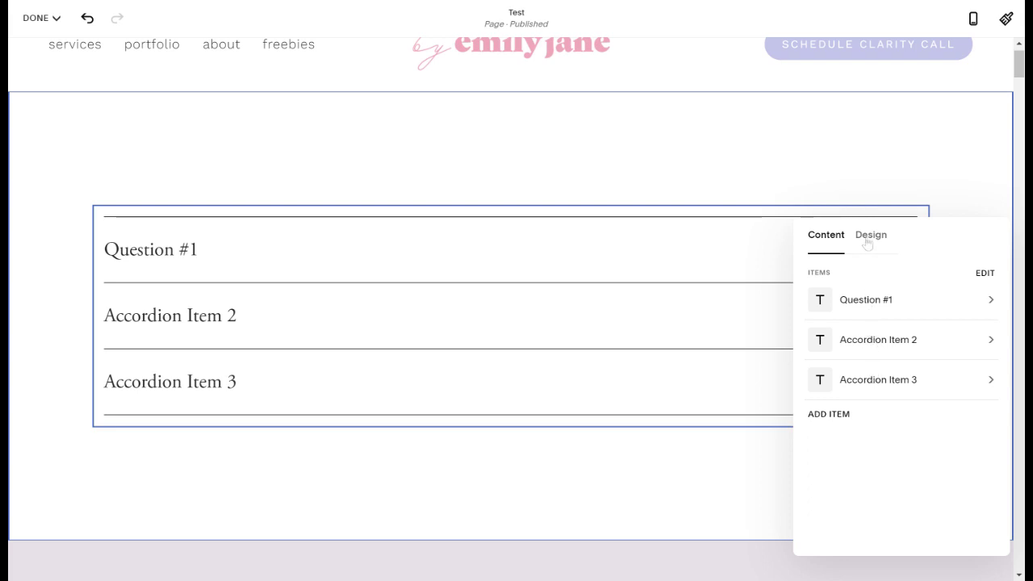
Step: Try Heading 1 for the accordion item titles, and settle on the Paragraph 3 text style
click(866, 244)
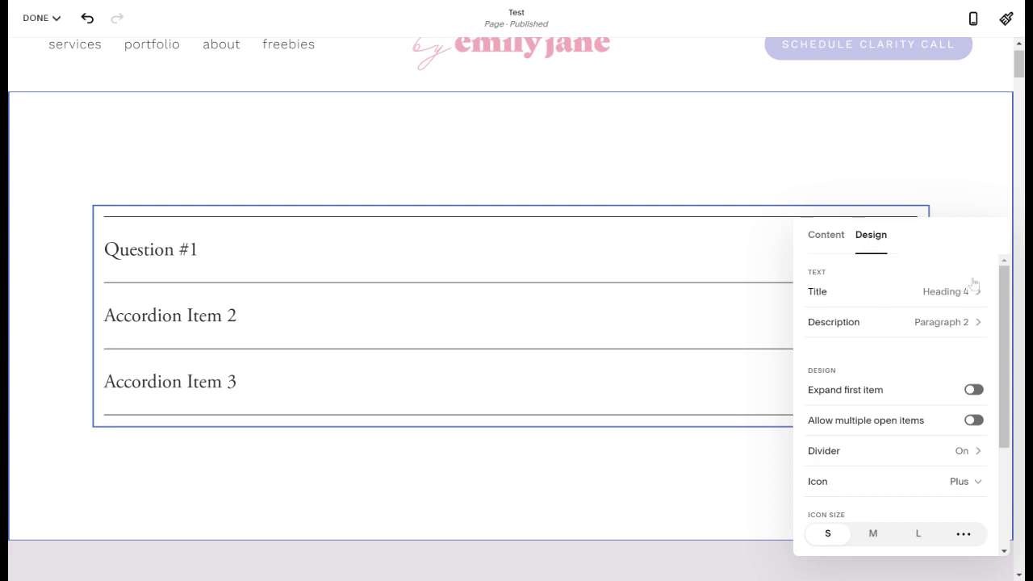
click(949, 298)
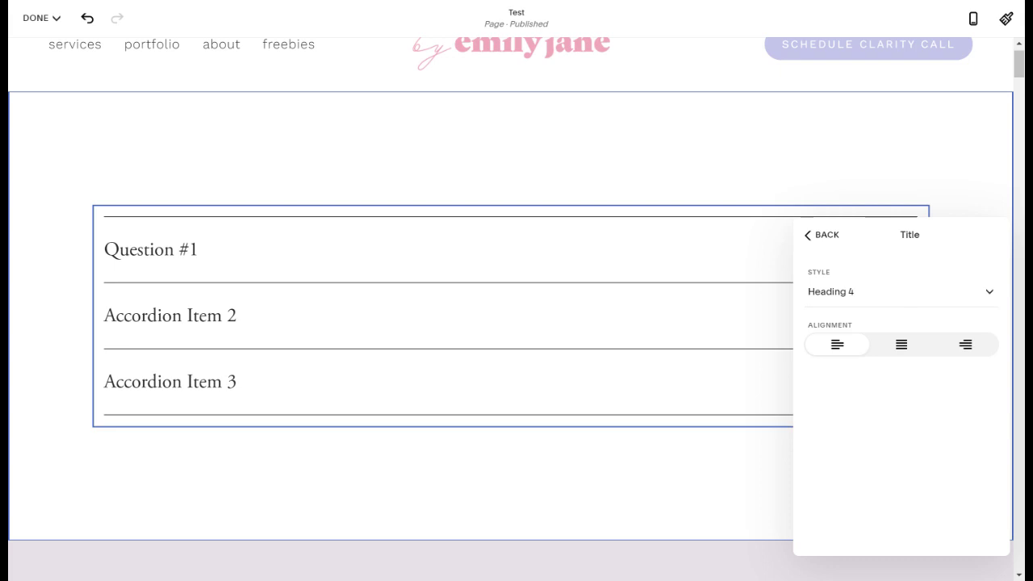
click(876, 299)
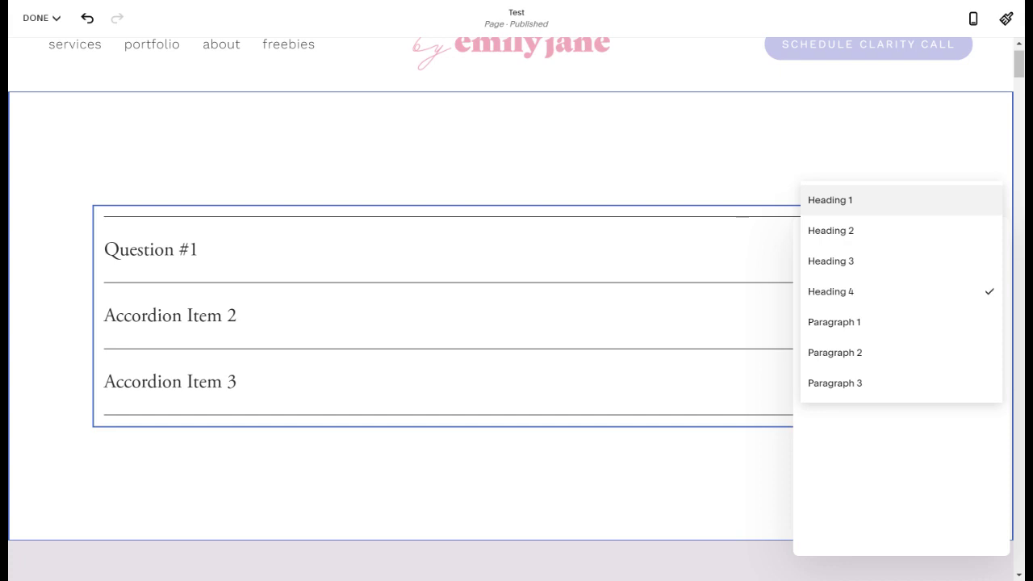
click(849, 210)
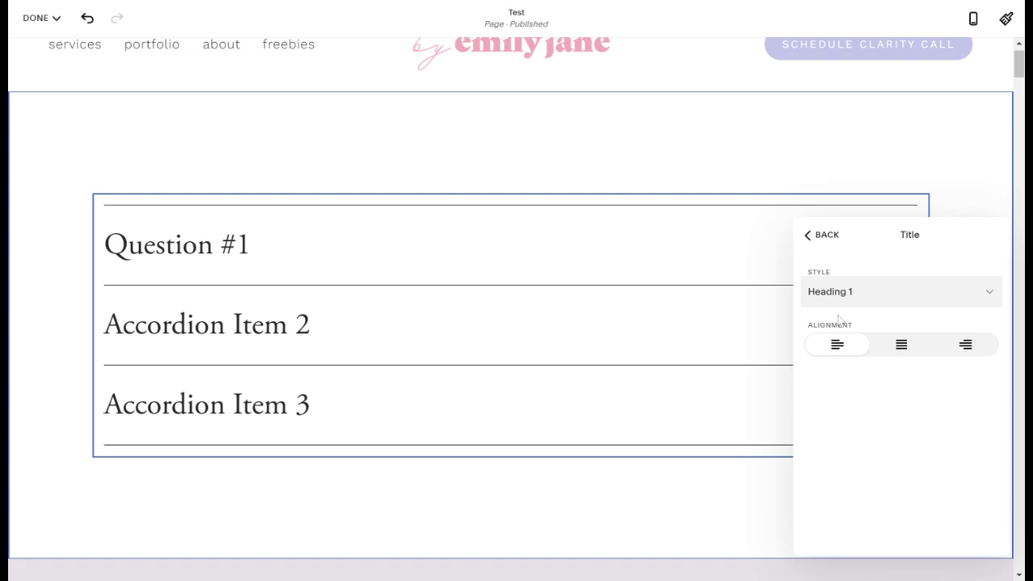
click(863, 298)
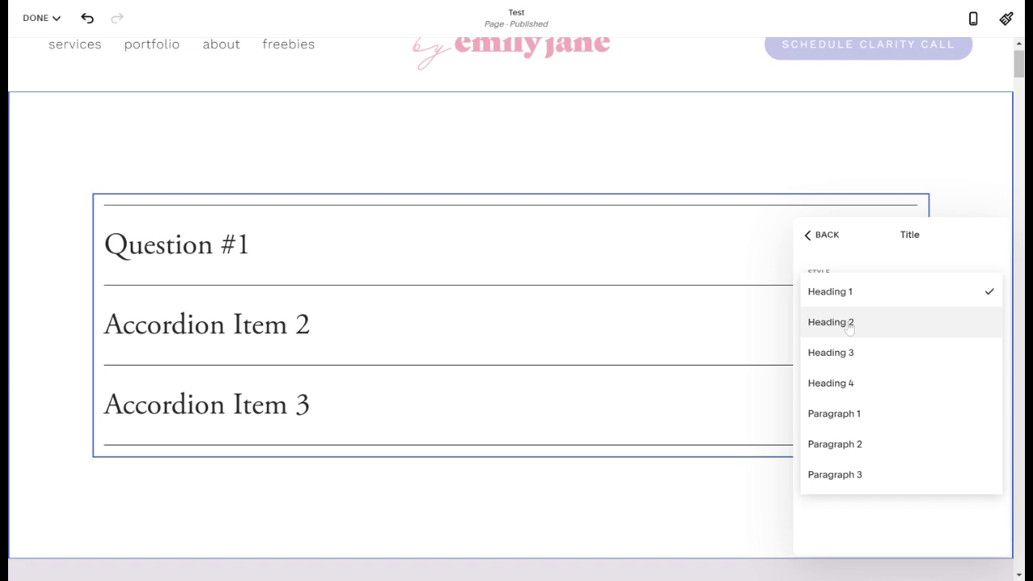
click(844, 475)
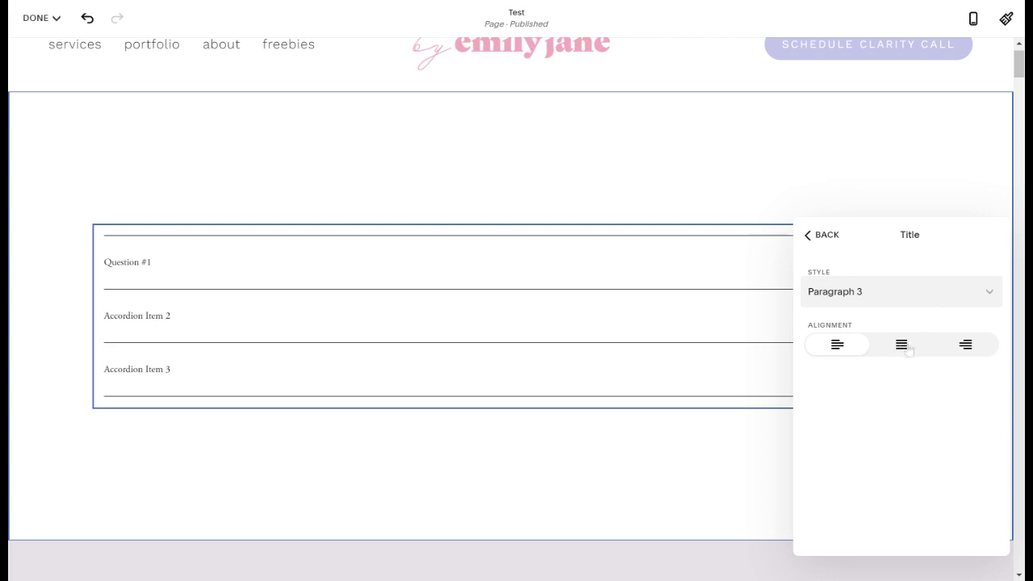
Step: Try right alignment for the accordion item titles, and settle on centre alignment
click(901, 345)
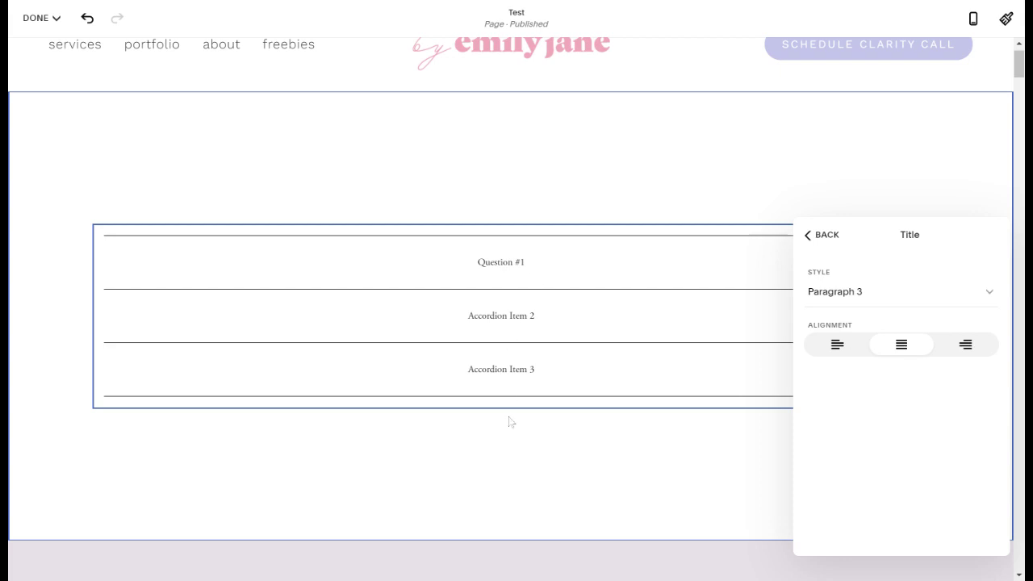
click(968, 349)
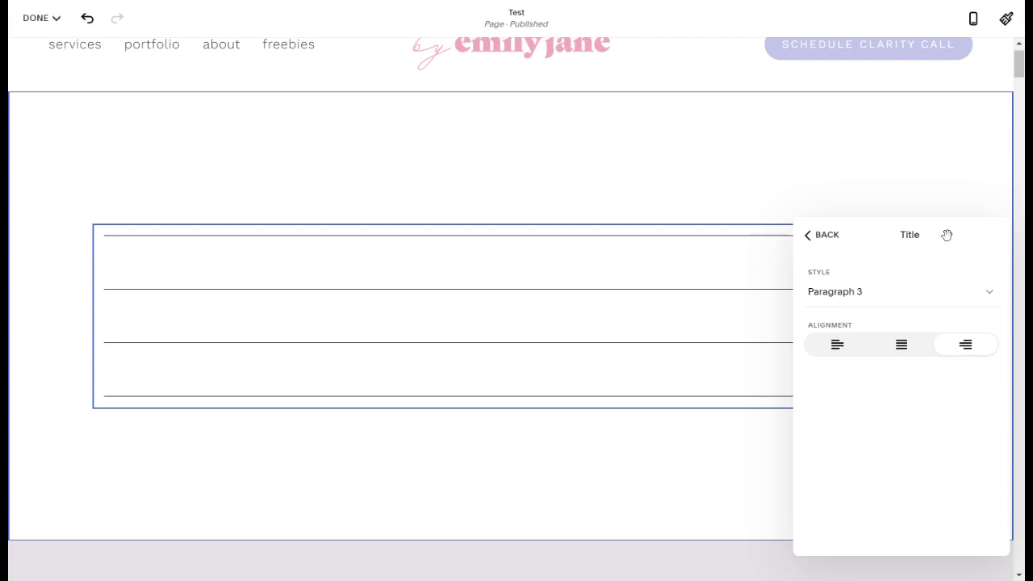
drag(936, 237, 447, 204)
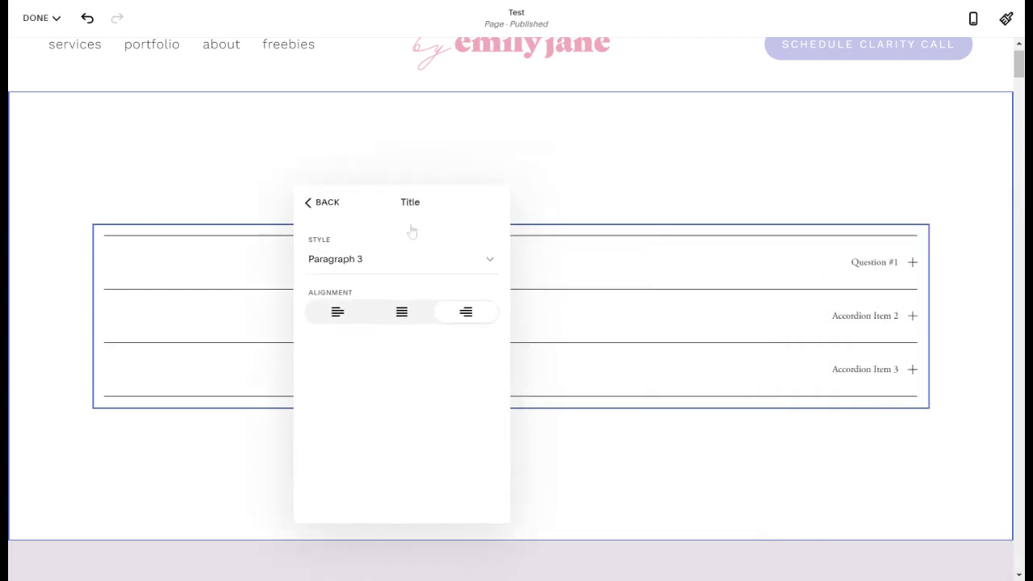
click(401, 315)
click(325, 202)
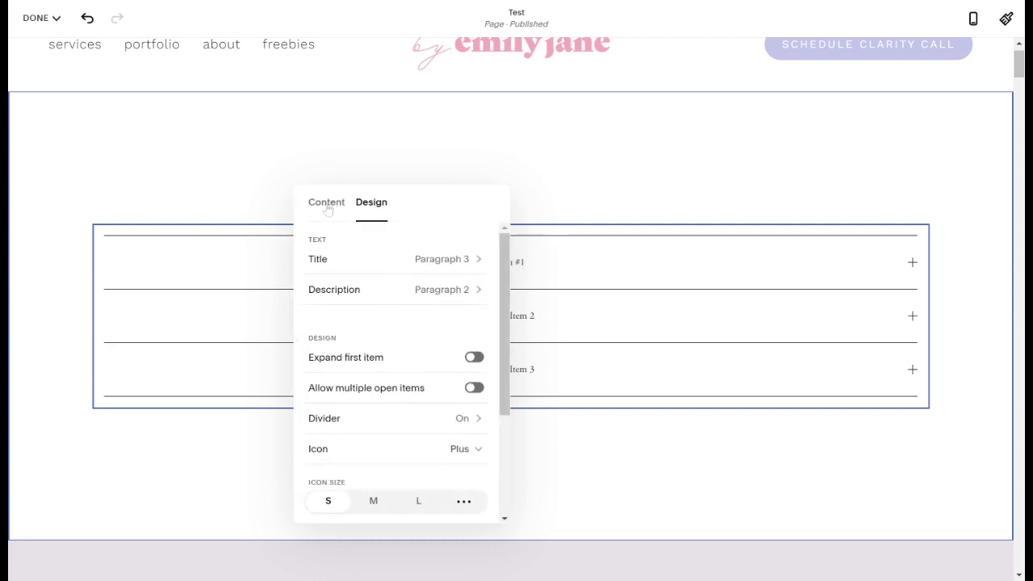
Step: Set the accordion's description text style to Paragraph 3
click(448, 300)
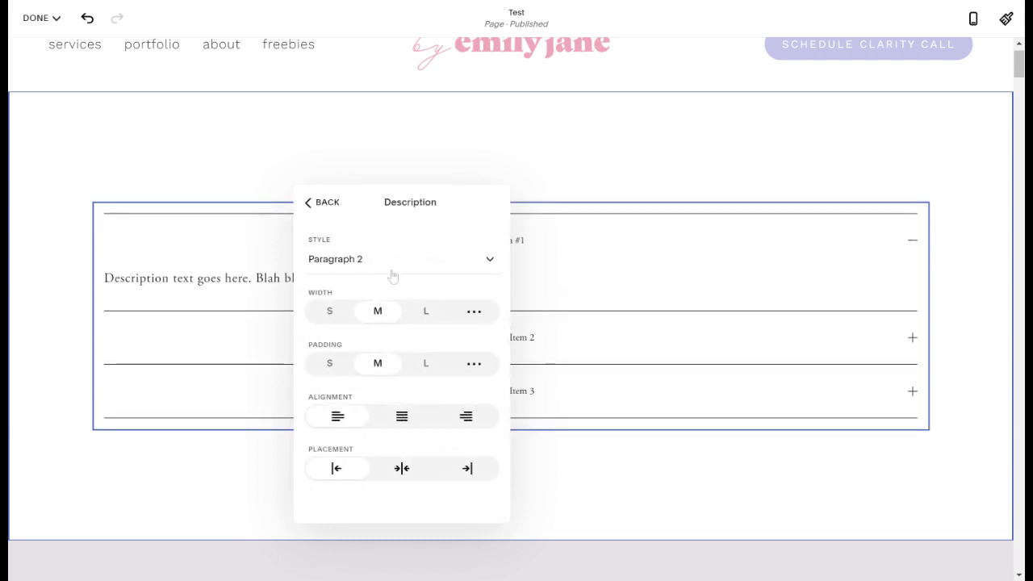
click(392, 272)
click(361, 292)
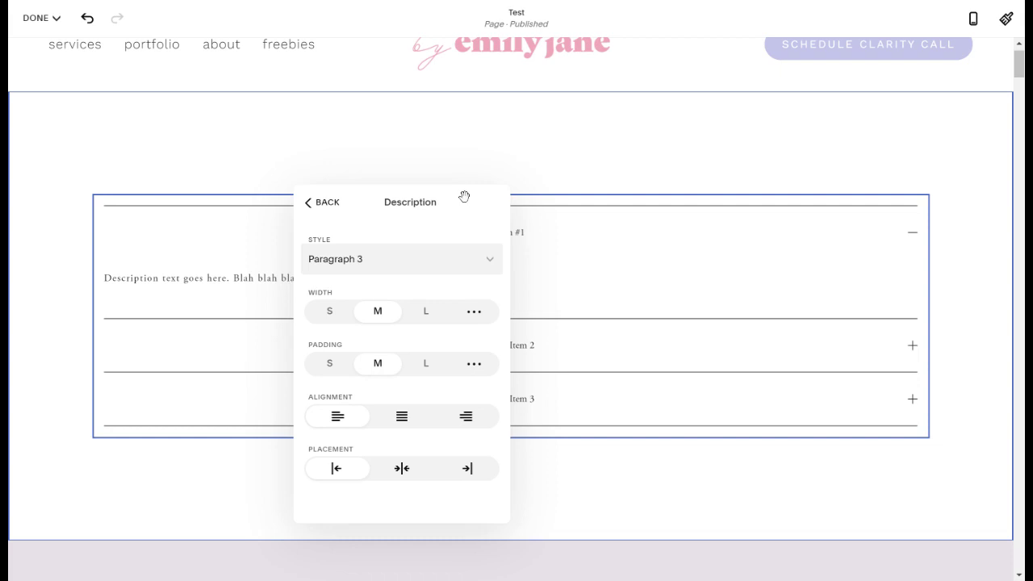
Step: Centre both the alignment and the placement of the accordion's description text
drag(464, 196, 921, 174)
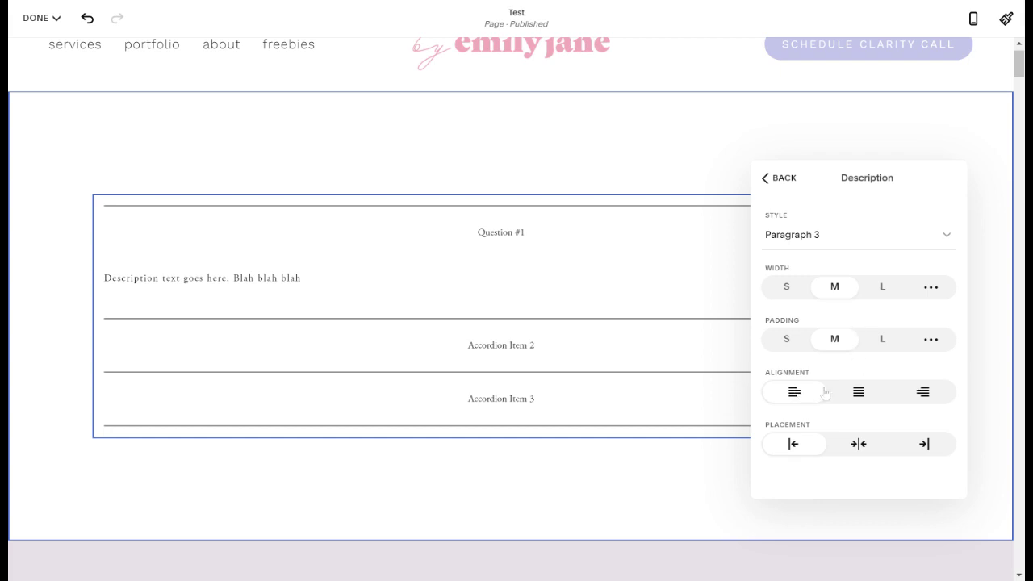
click(860, 393)
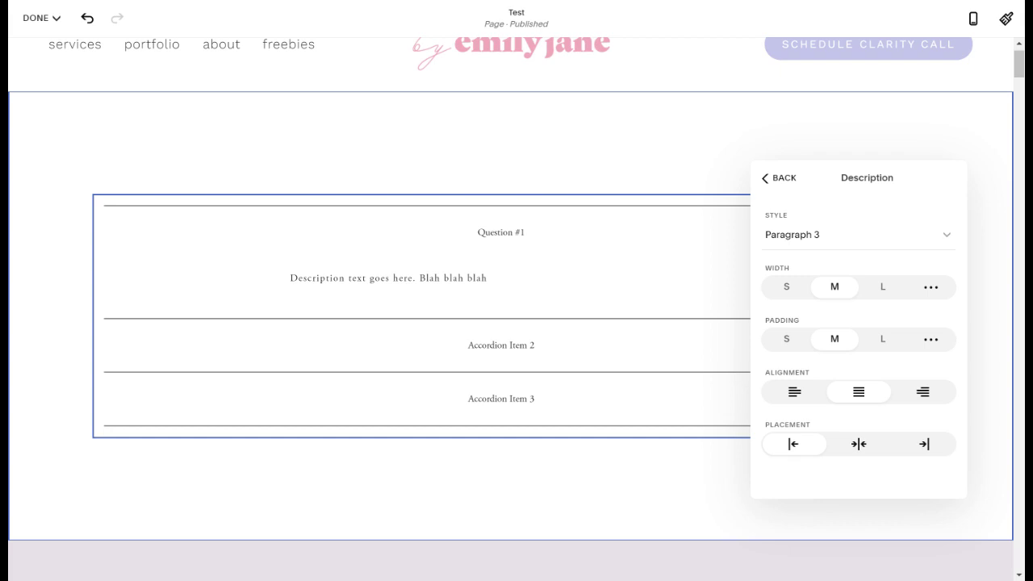
click(859, 445)
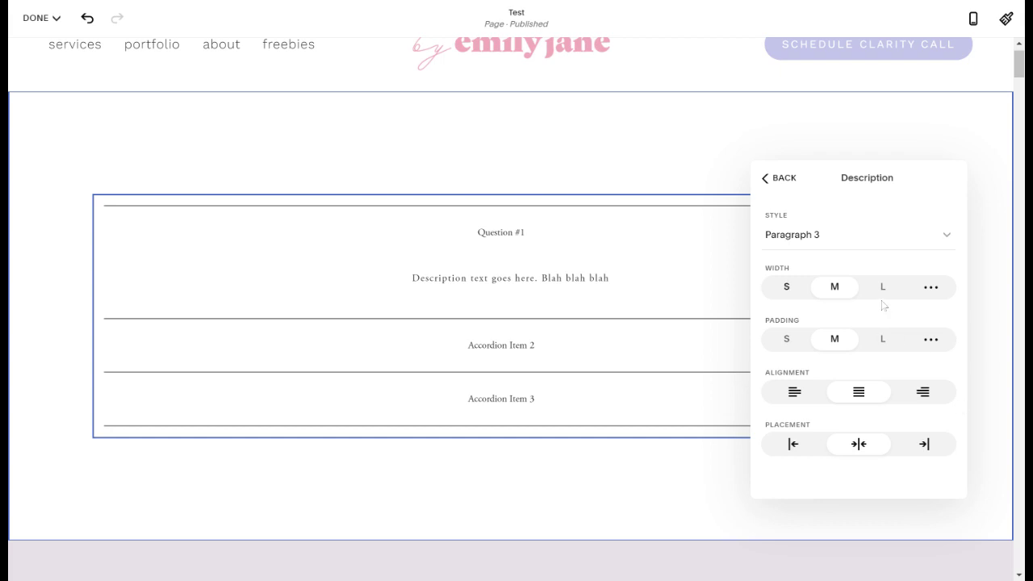
Step: Try the S width and the L and S padding on the description text, returning both settings to M
click(790, 290)
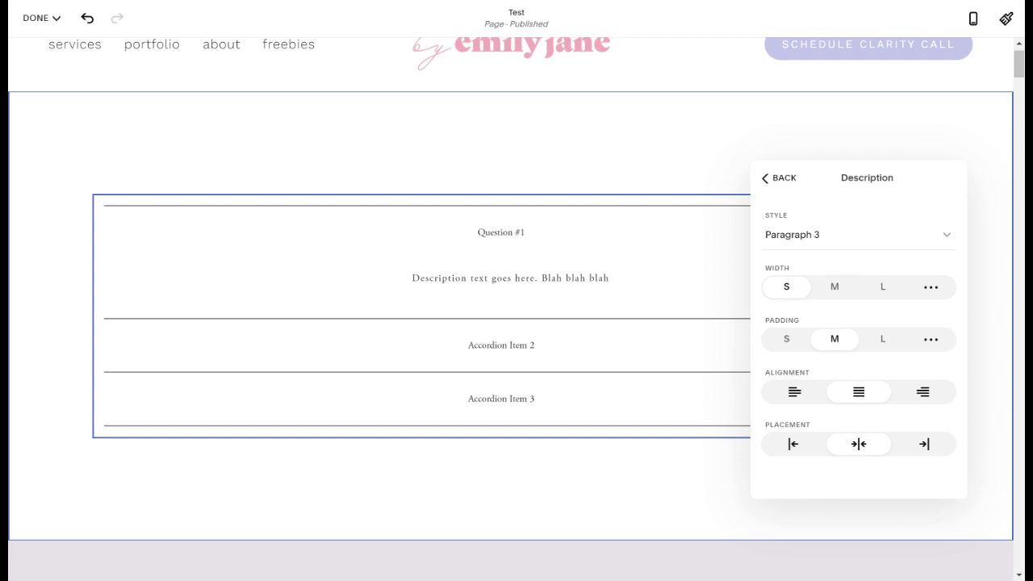
click(846, 290)
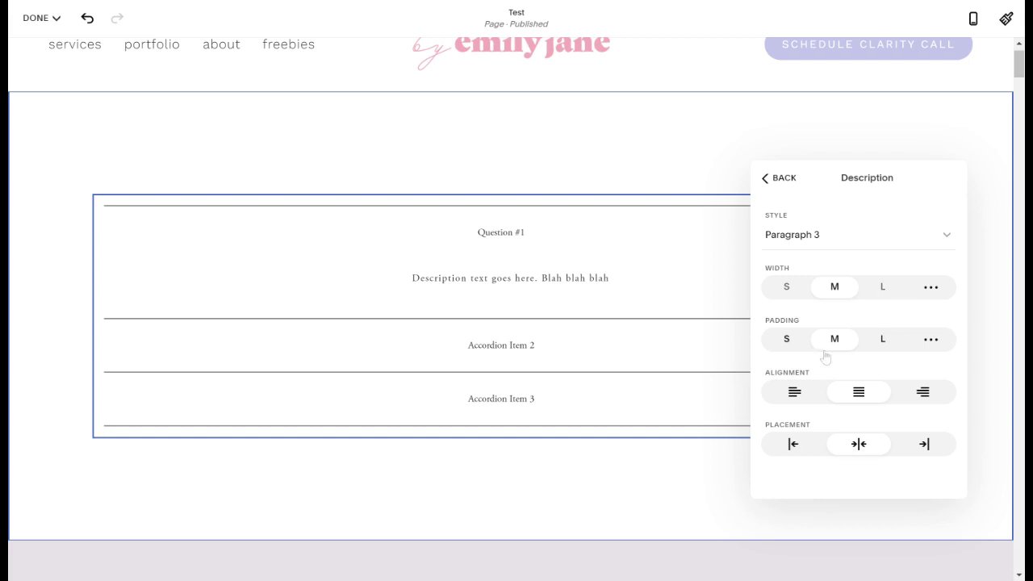
click(886, 341)
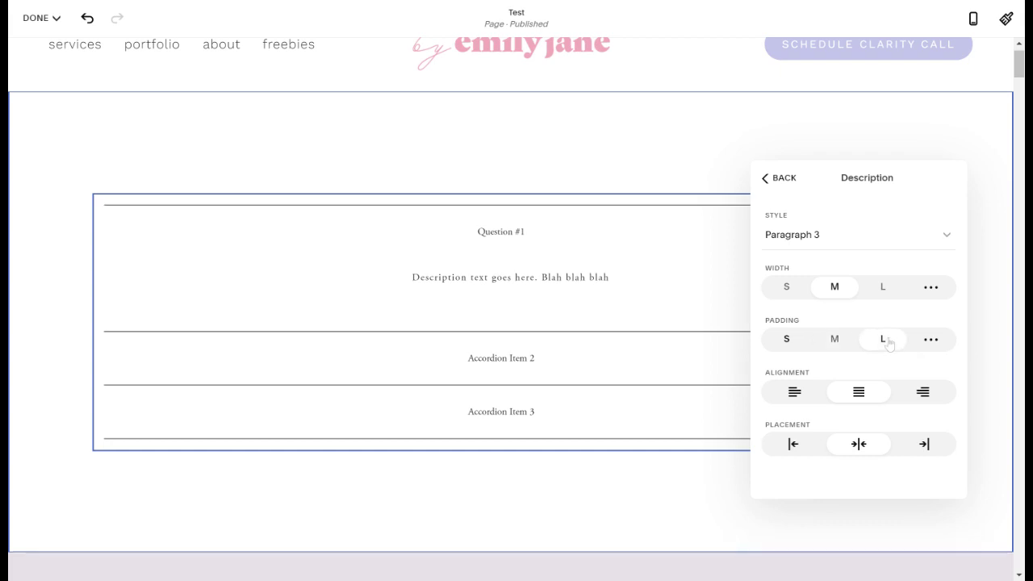
click(788, 339)
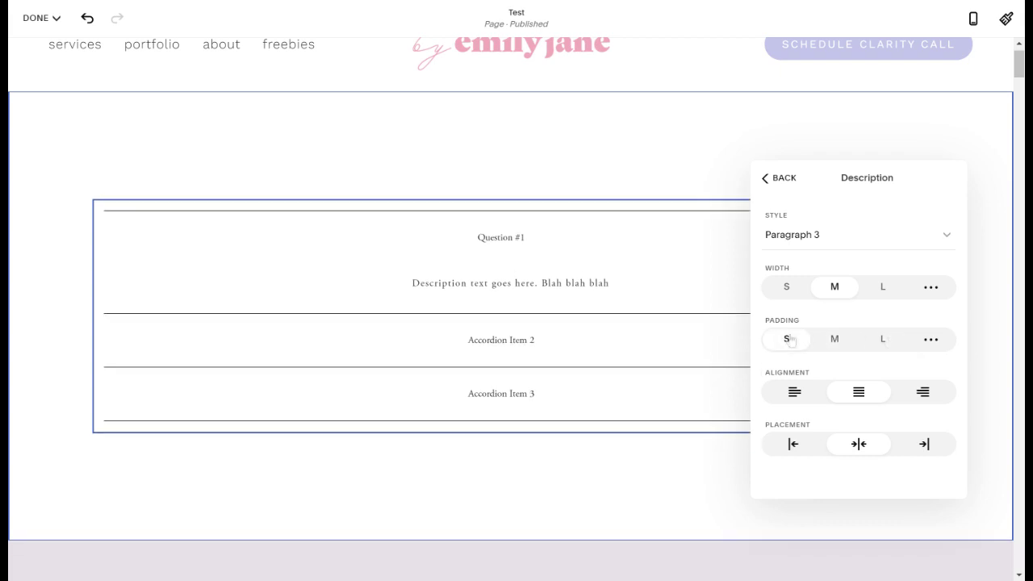
click(836, 342)
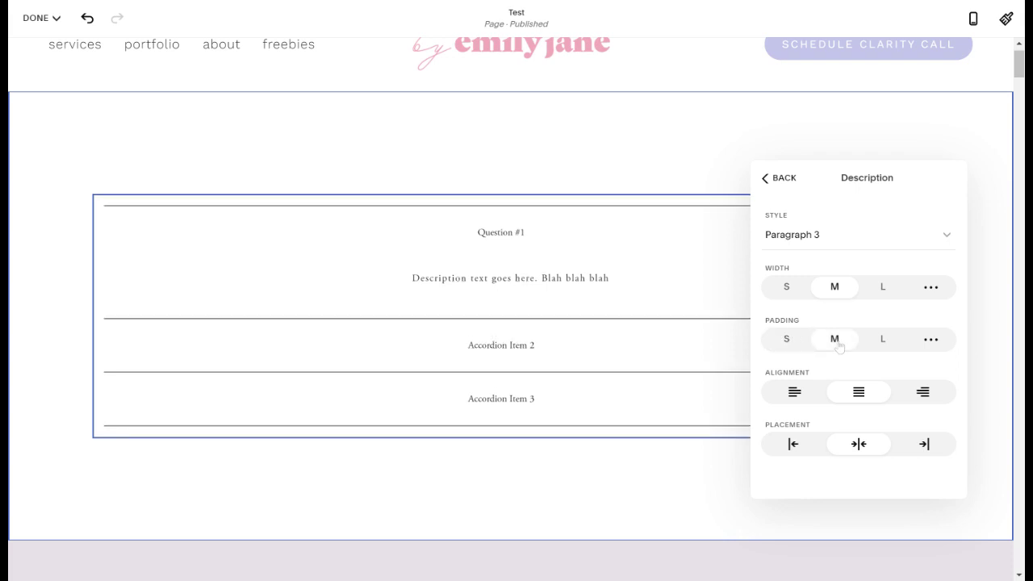
Step: Turn on the option that expands the accordion's first item
click(785, 184)
scroll(951, 323, down, 1)
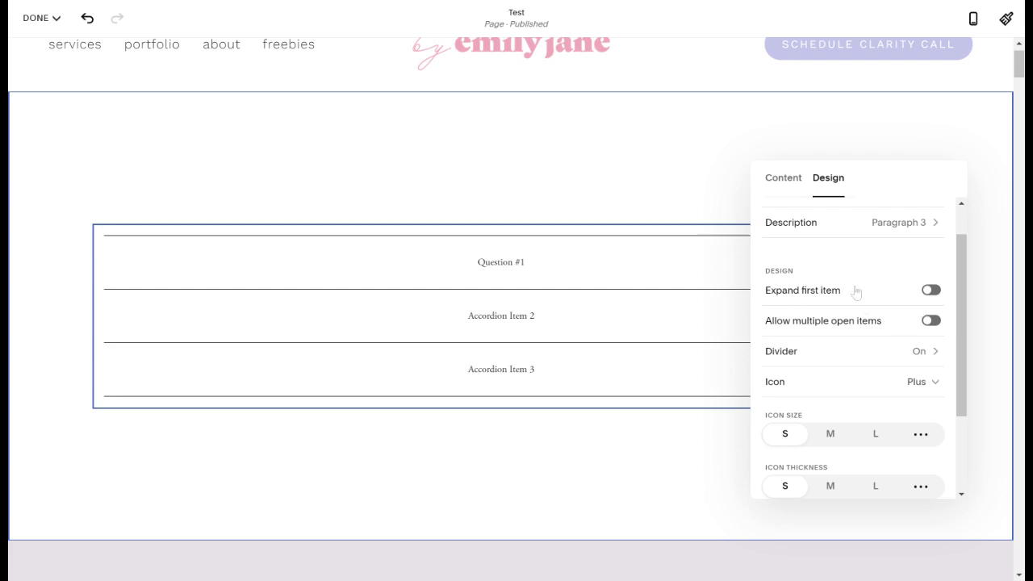
click(932, 292)
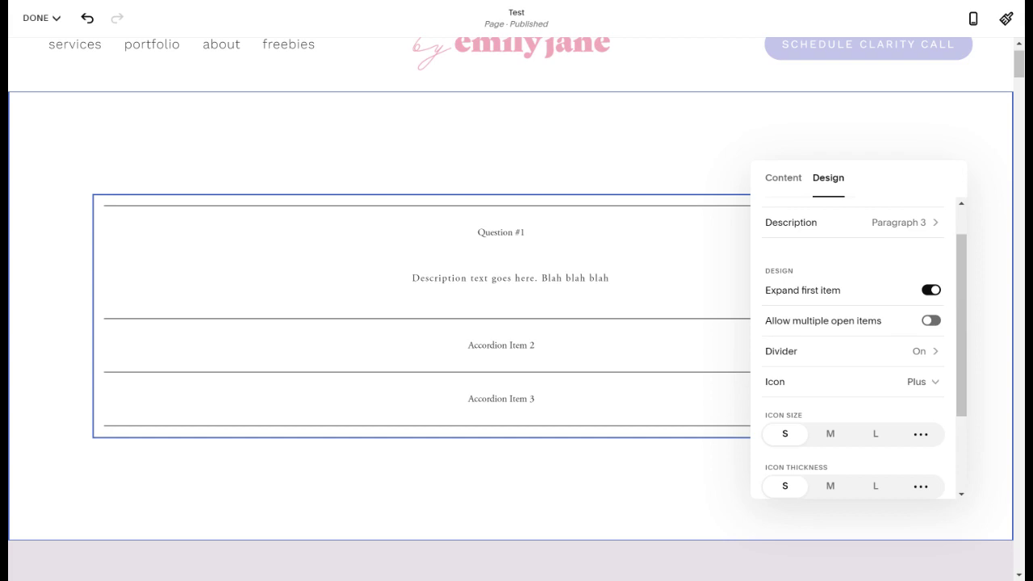
scroll(853, 347, down, 1)
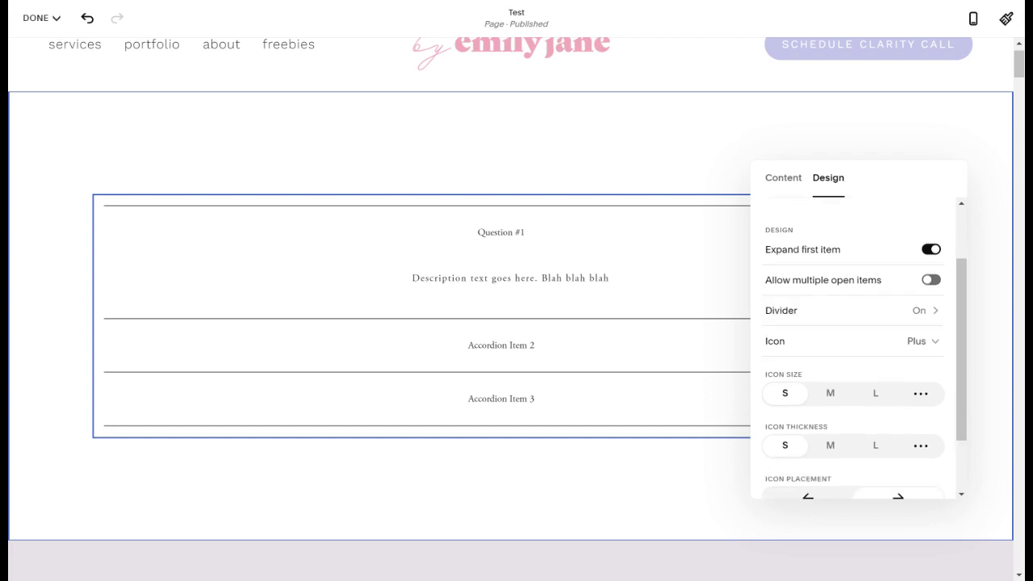
Step: Turn off the accordion's first-item expansion, and try allowing multiple open items before switching that option off again
click(930, 251)
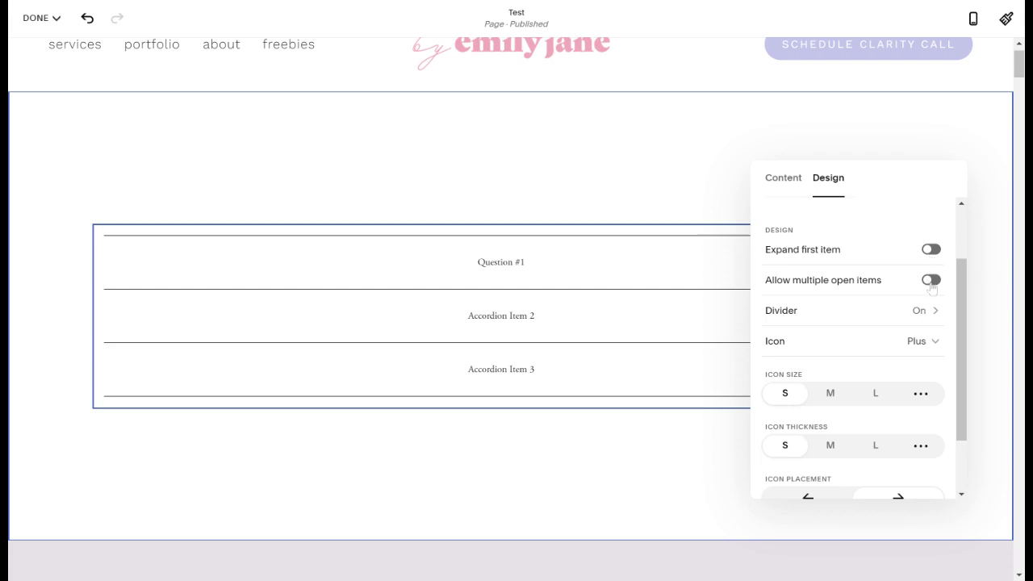
click(931, 282)
click(931, 282)
Step: Try the accordion without dividers, restore them, and hide only the first and last divider lines
scroll(952, 347, down, 1)
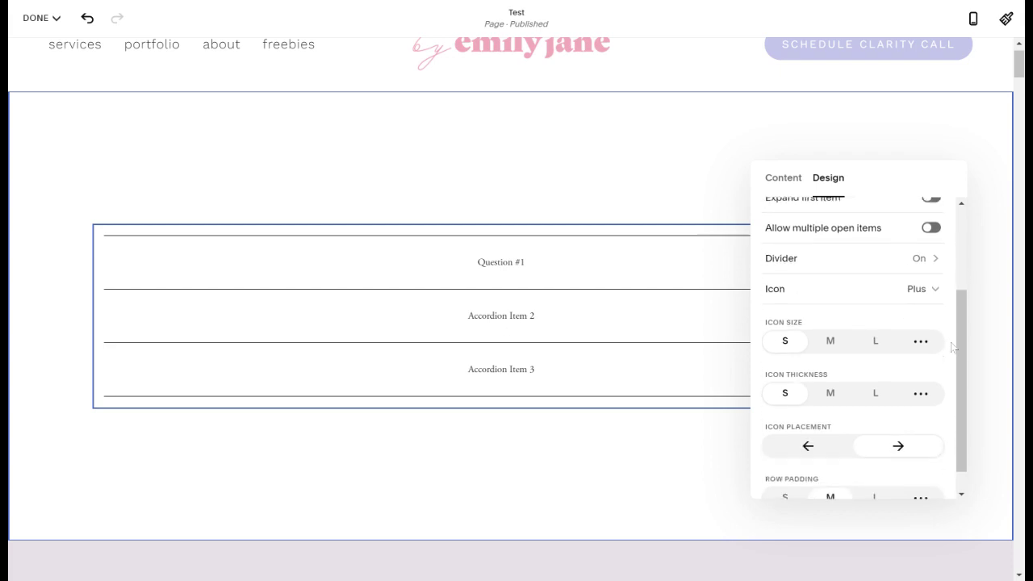
scroll(951, 323, down, 1)
click(937, 250)
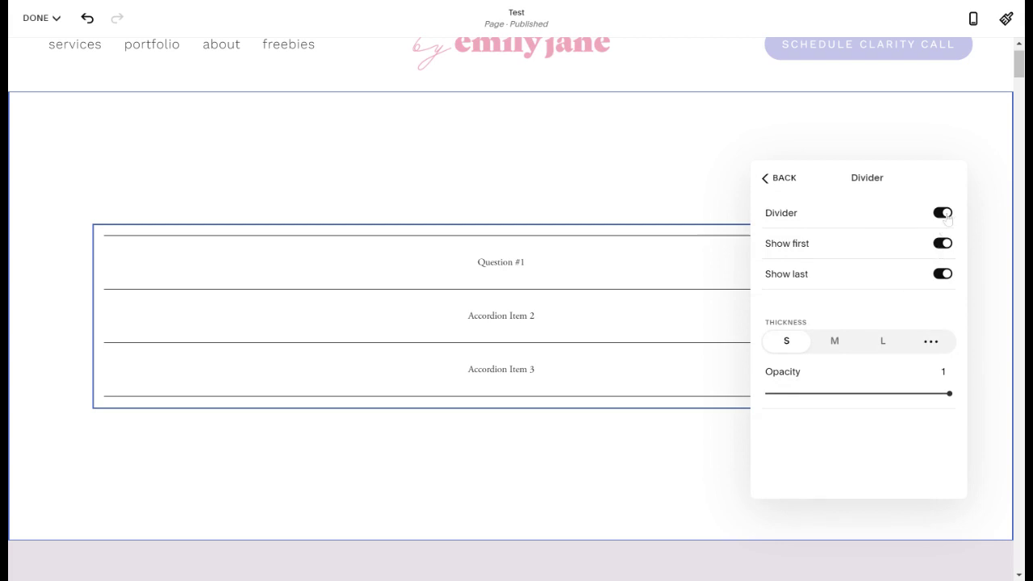
click(942, 213)
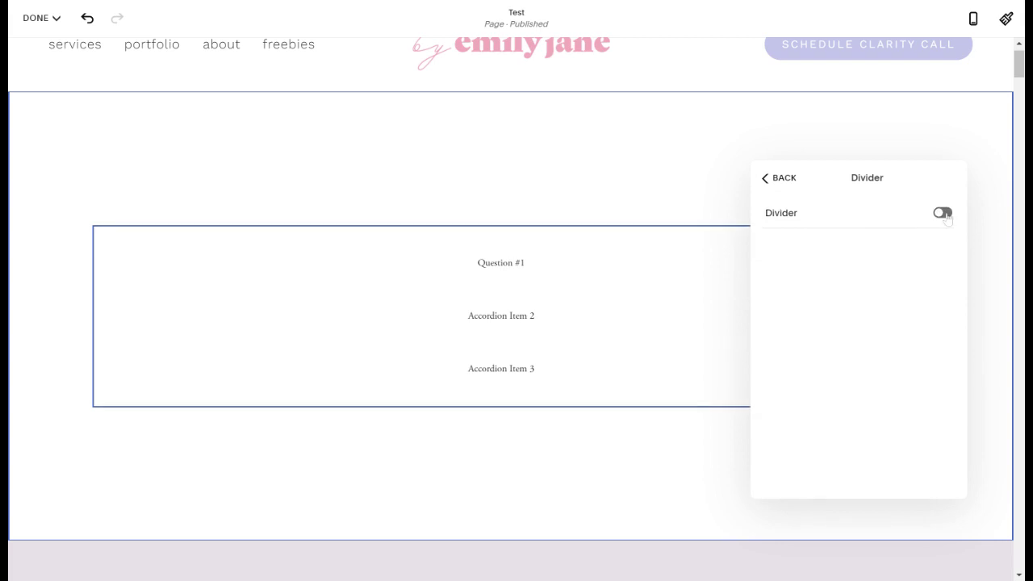
click(943, 213)
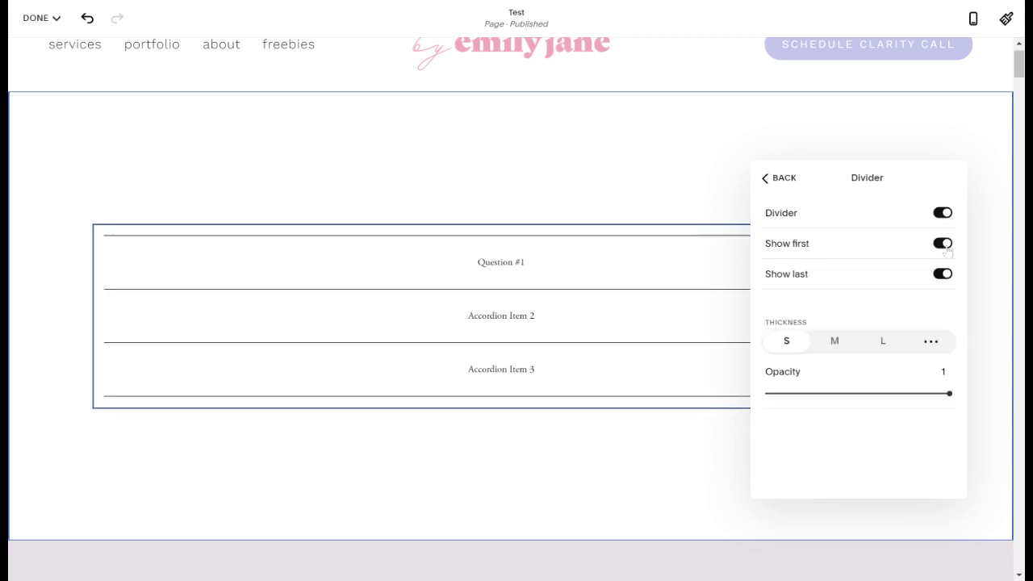
click(944, 244)
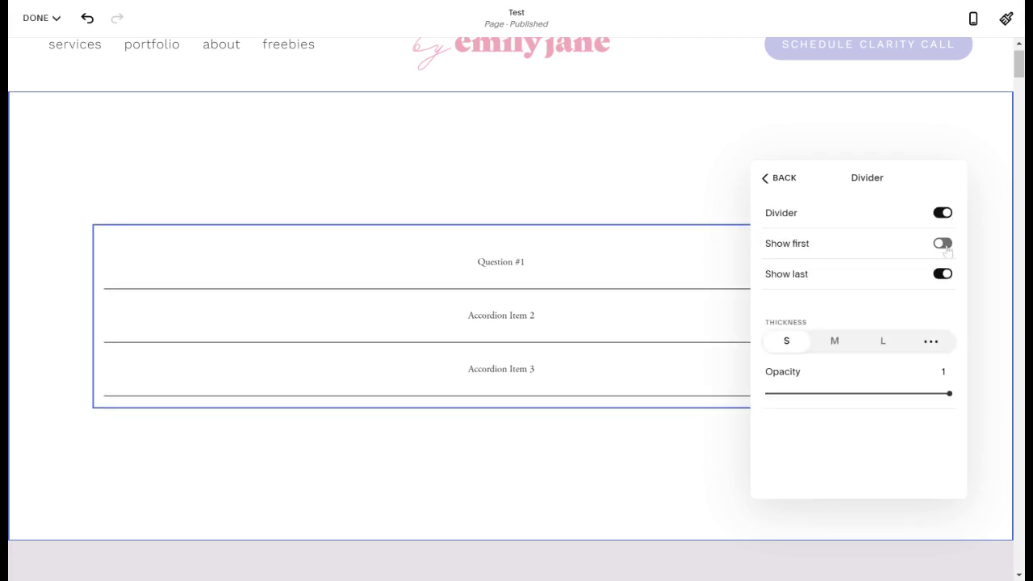
click(943, 274)
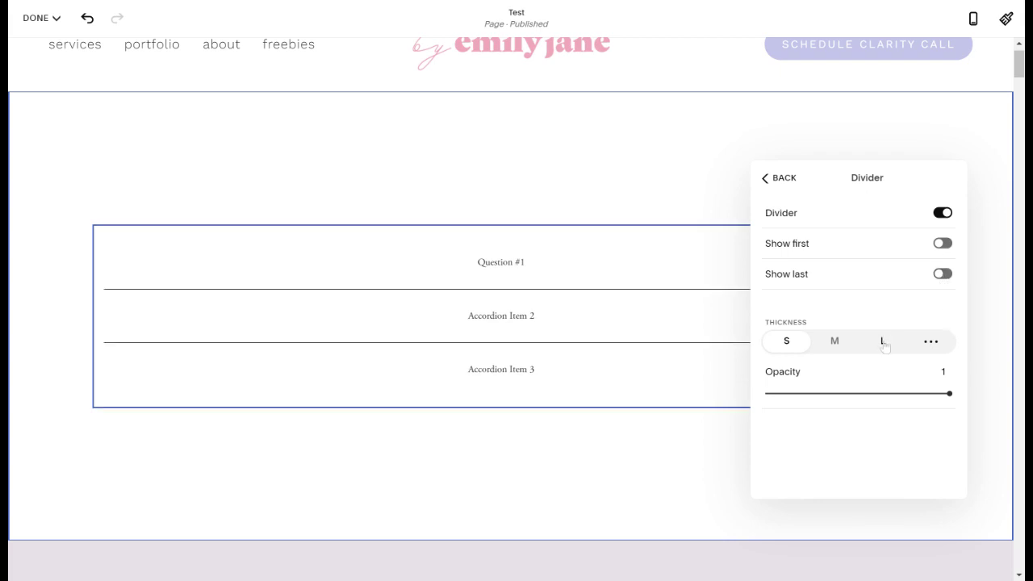
Step: Set the accordion divider's thickness to L and its opacity to 0.07
click(883, 341)
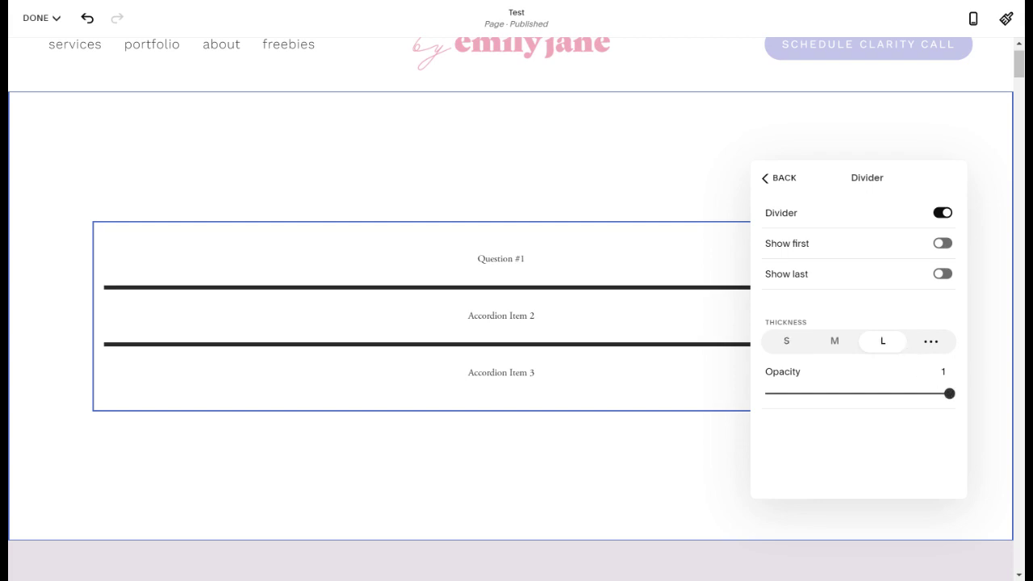
drag(949, 392, 781, 393)
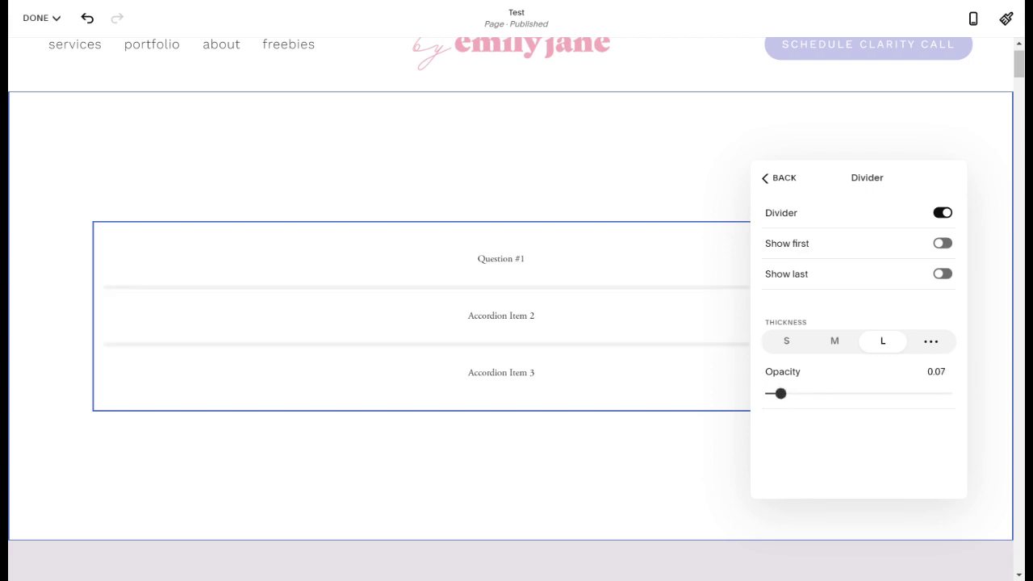
click(781, 177)
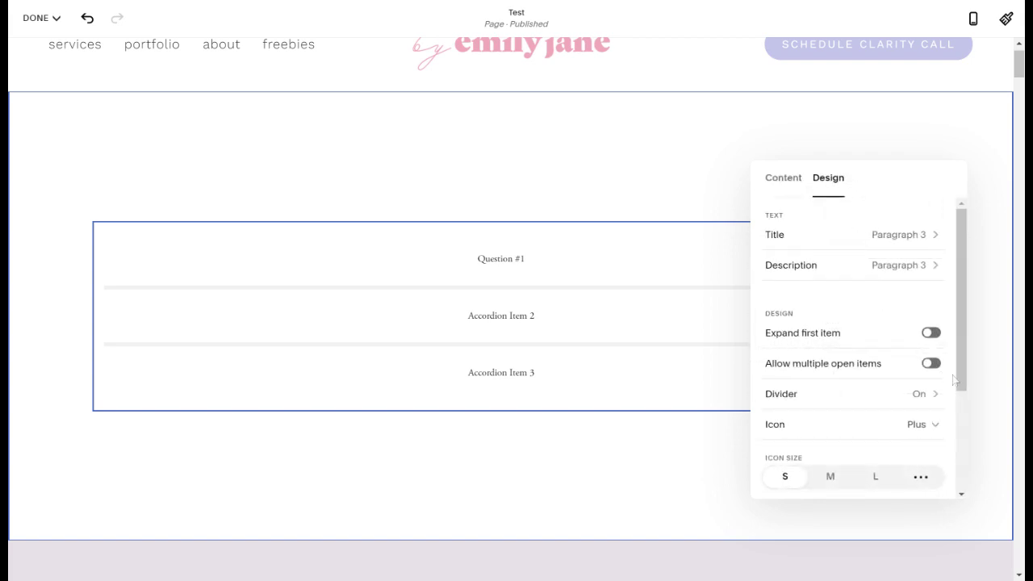
Step: Change the accordion's icon to Arrow, with both the icon size and the icon thickness set to L
scroll(954, 376, down, 2)
scroll(954, 376, down, 2)
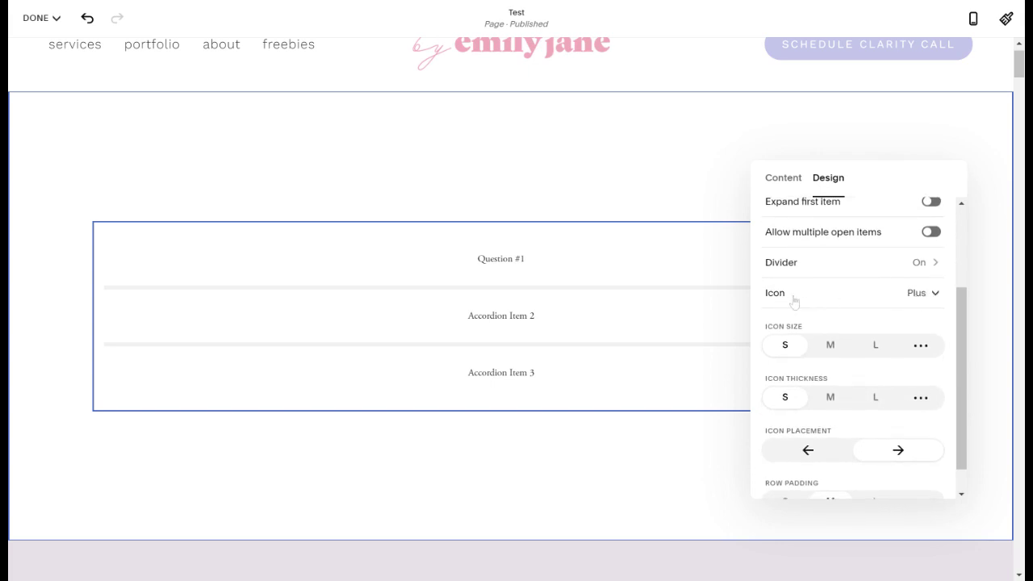
drag(895, 171, 320, 169)
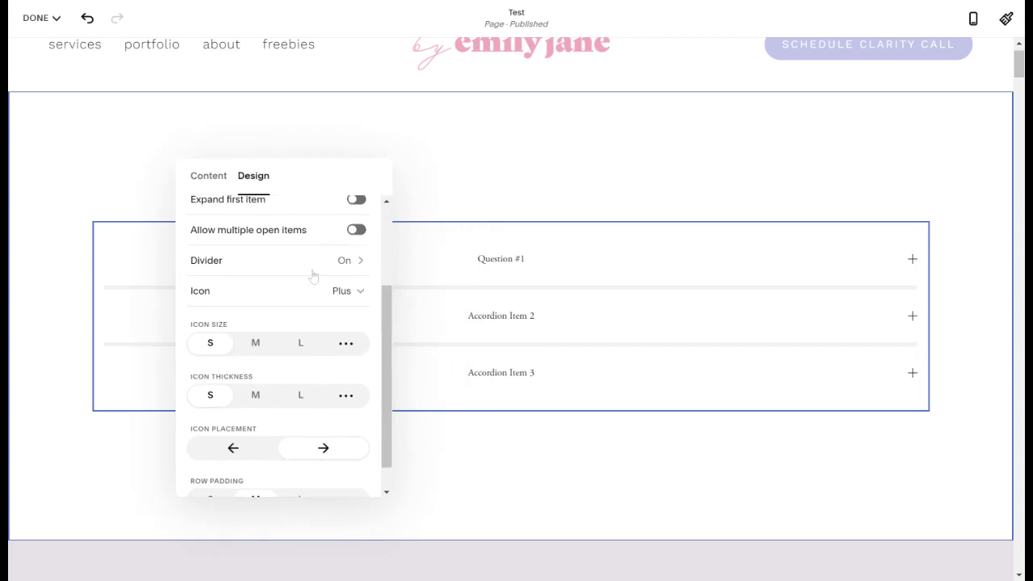
click(340, 294)
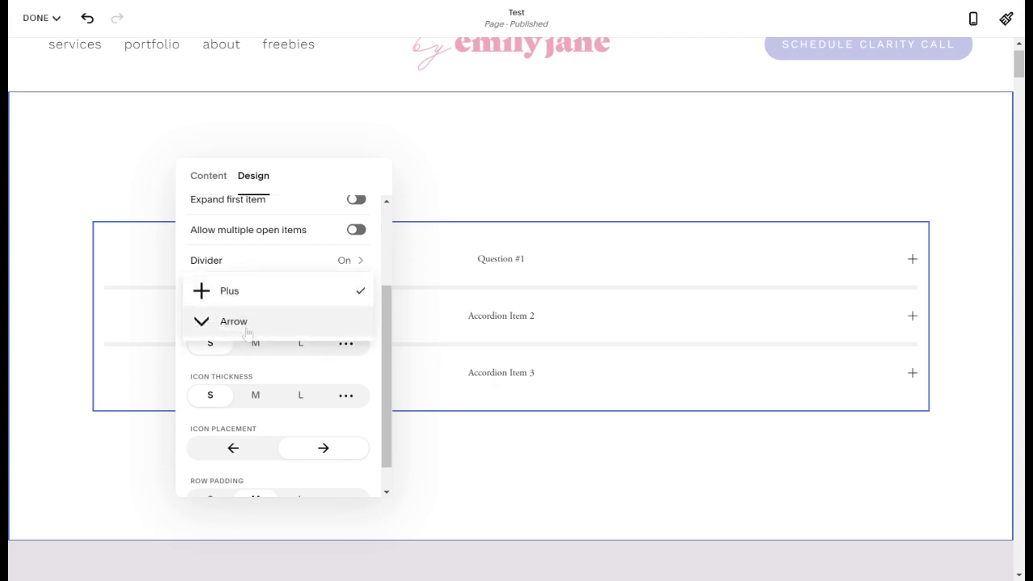
click(246, 328)
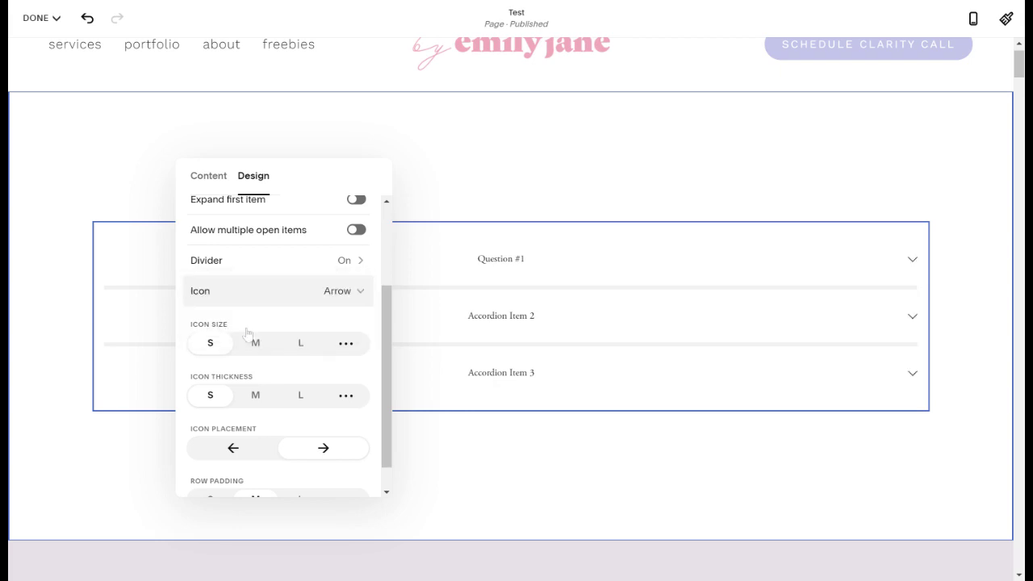
click(301, 344)
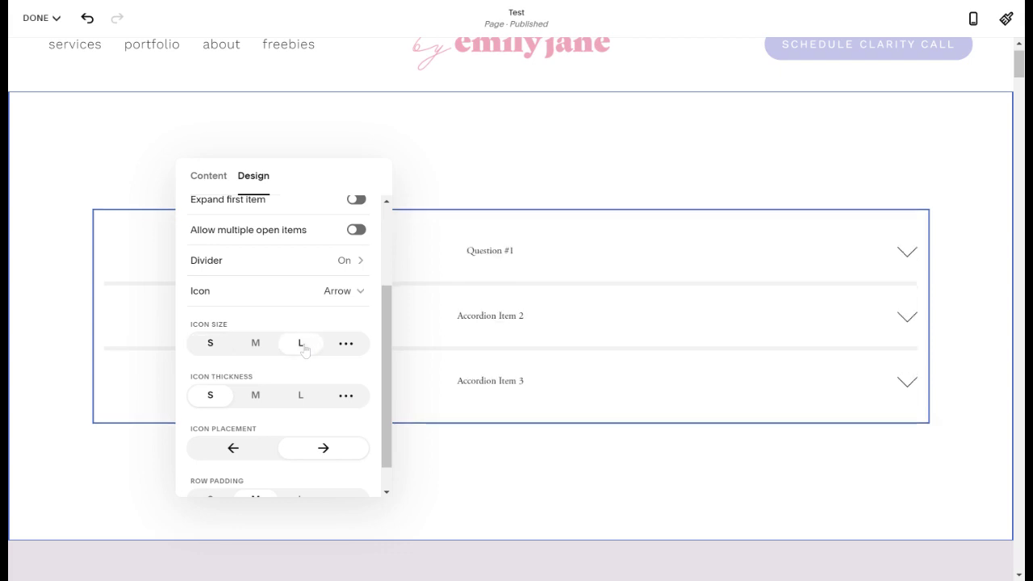
click(301, 396)
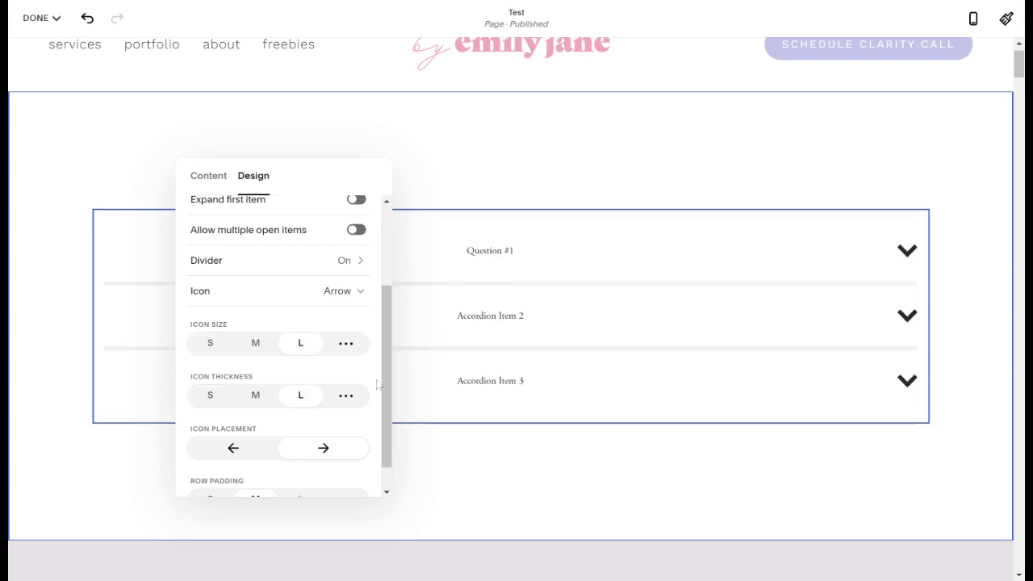
Step: Place the accordion's icons on the left side of the rows and set the row padding to S after trying L
scroll(274, 412, down, 1)
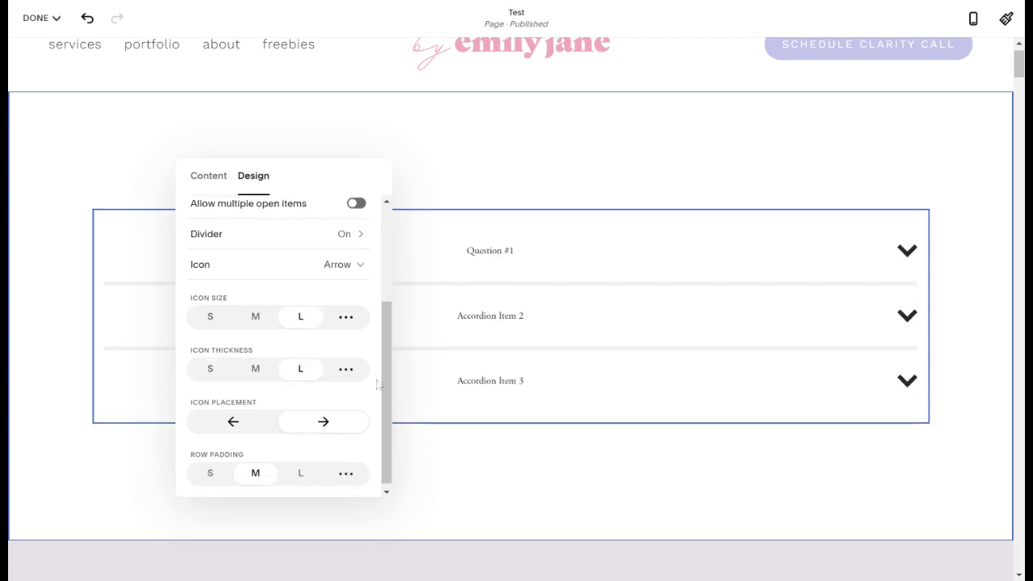
click(234, 422)
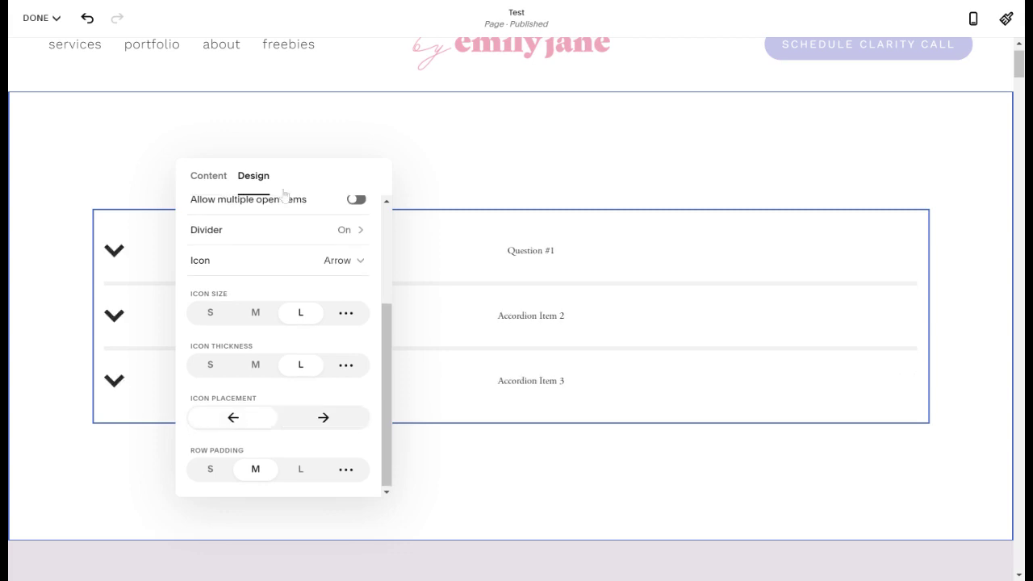
drag(288, 173, 801, 166)
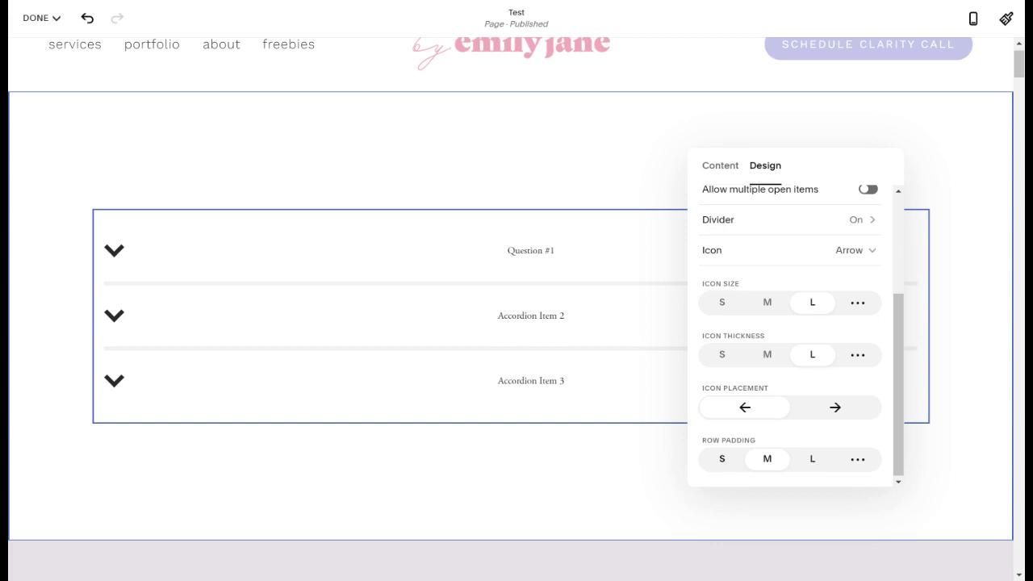
click(812, 460)
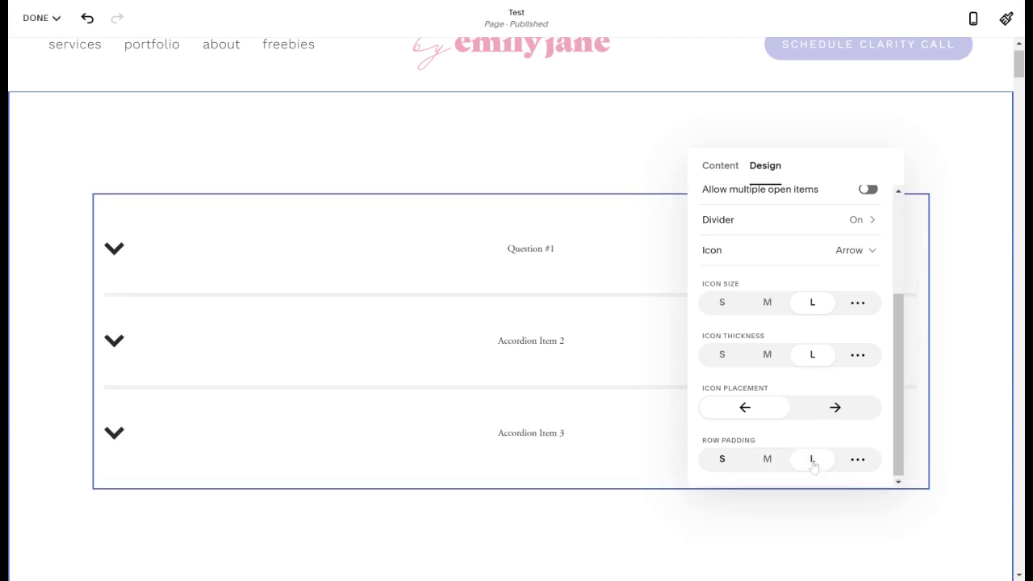
click(722, 459)
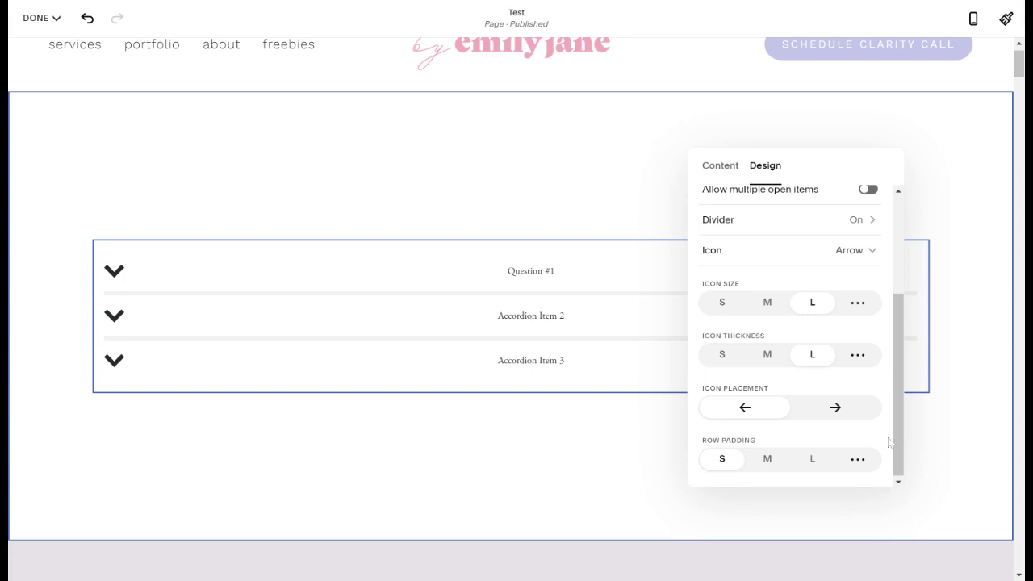
scroll(890, 441, up, 5)
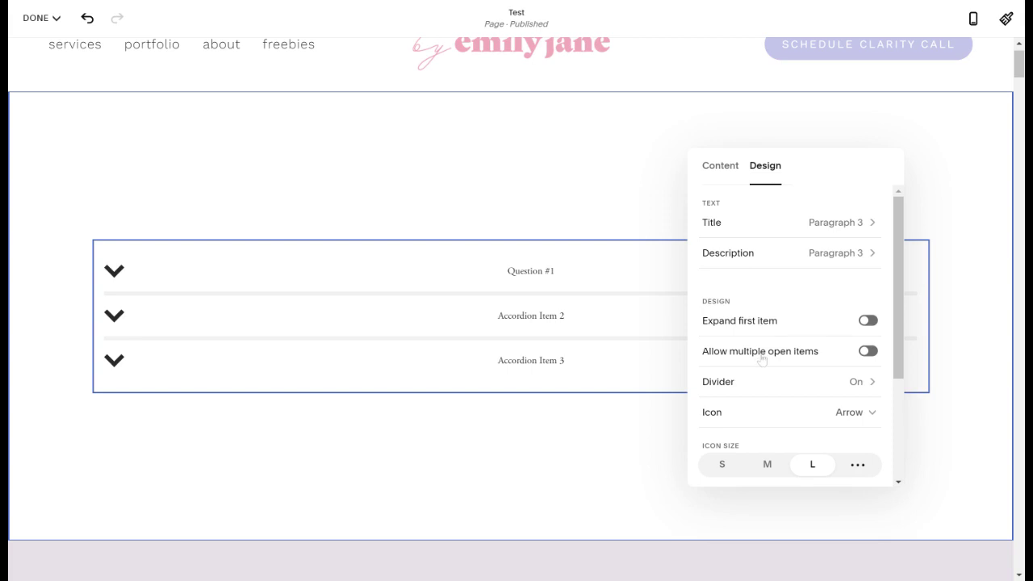
click(957, 375)
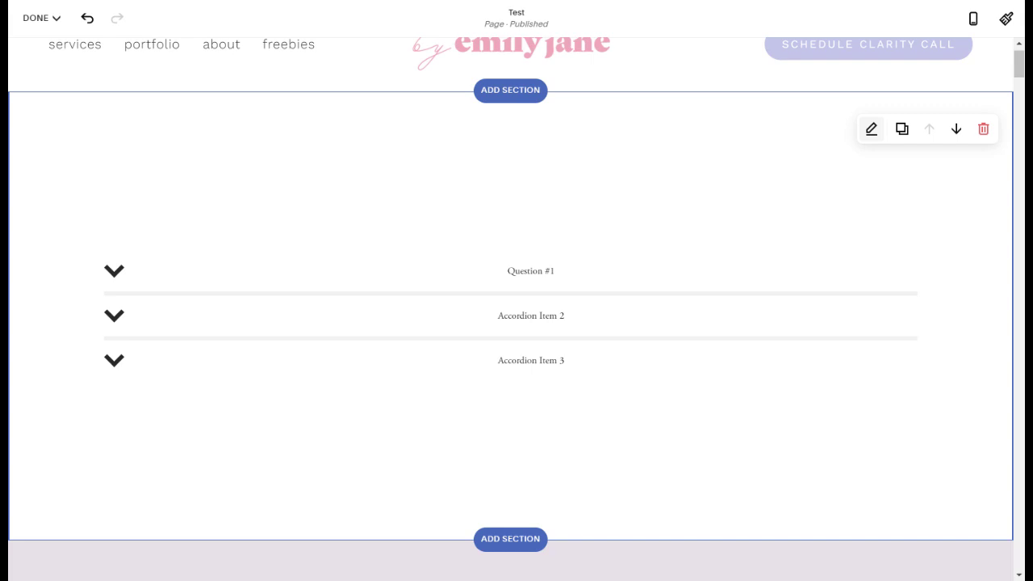
Step: Set the accordion section's content width to S and apply the Bright 2 color theme to it
click(872, 129)
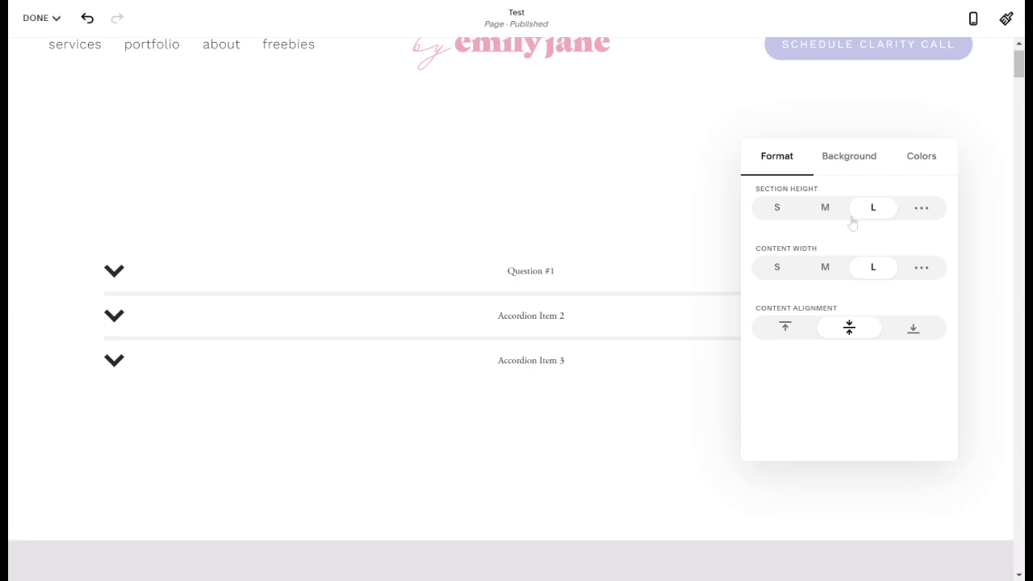
click(777, 269)
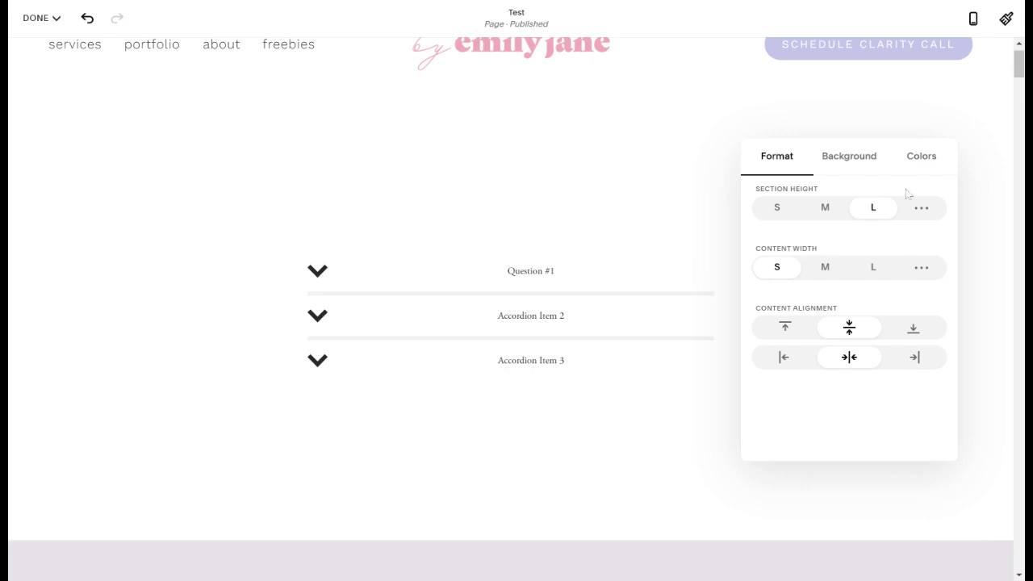
click(867, 167)
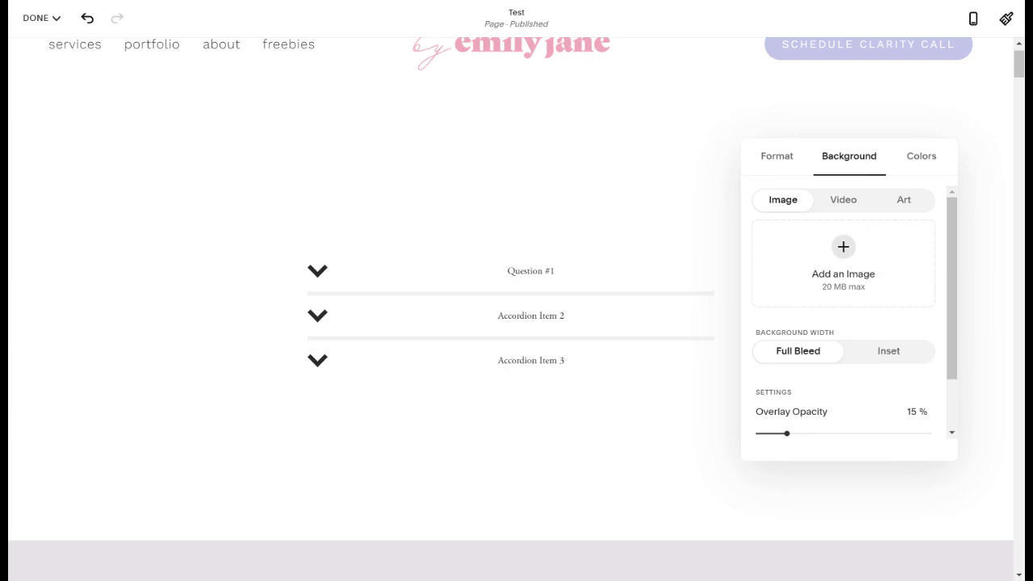
click(923, 162)
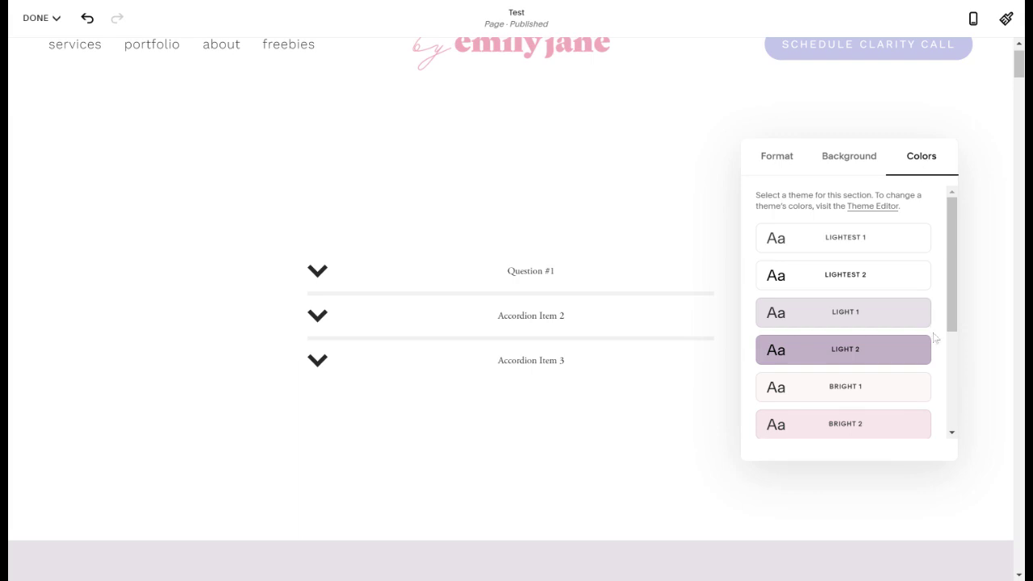
scroll(909, 349, down, 1)
click(873, 374)
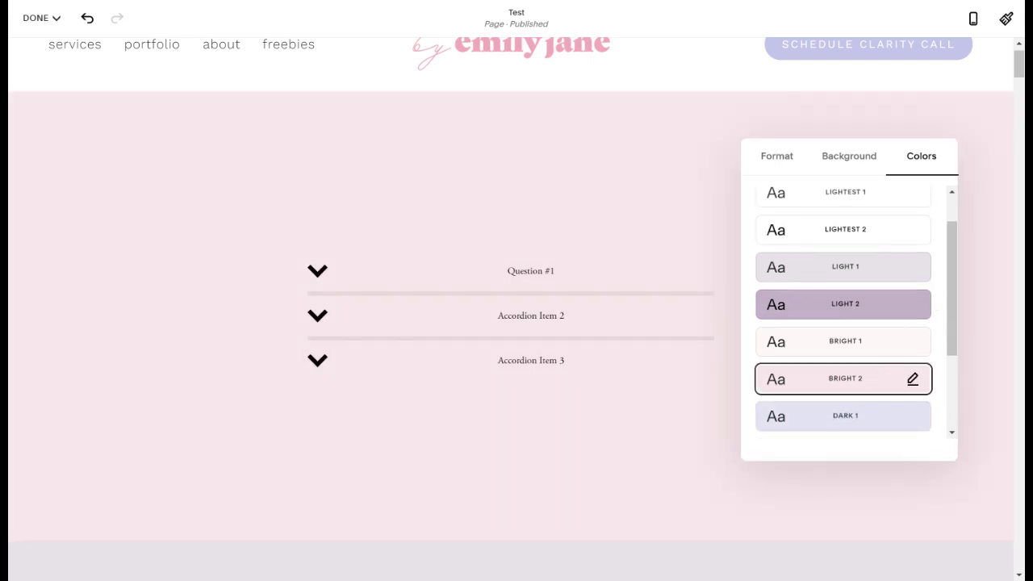
Step: Remove Accordion Item 2 and Accordion Item 3 from the accordion under the package 3 image
scroll(934, 345, down, 10)
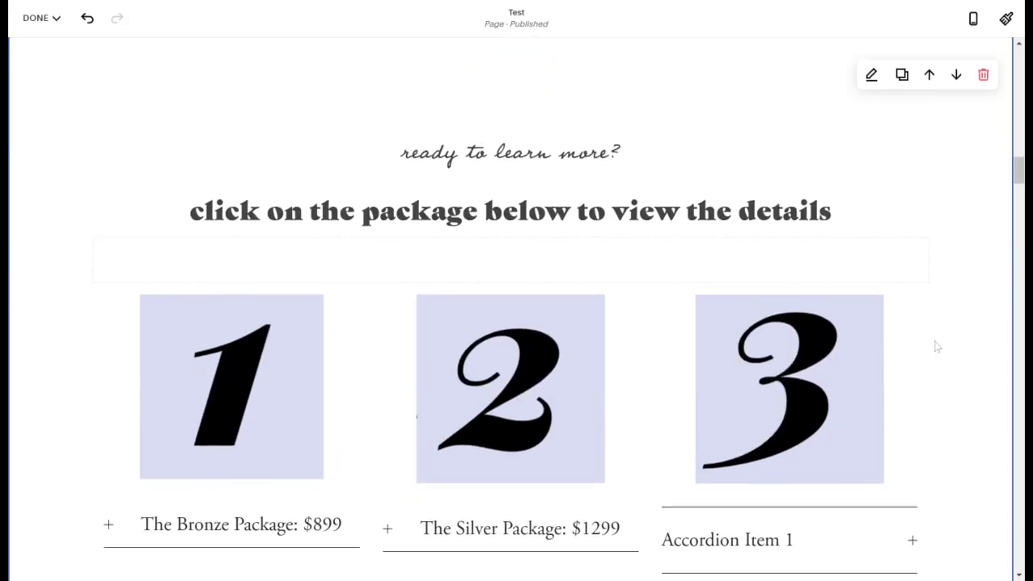
scroll(971, 413, down, 1)
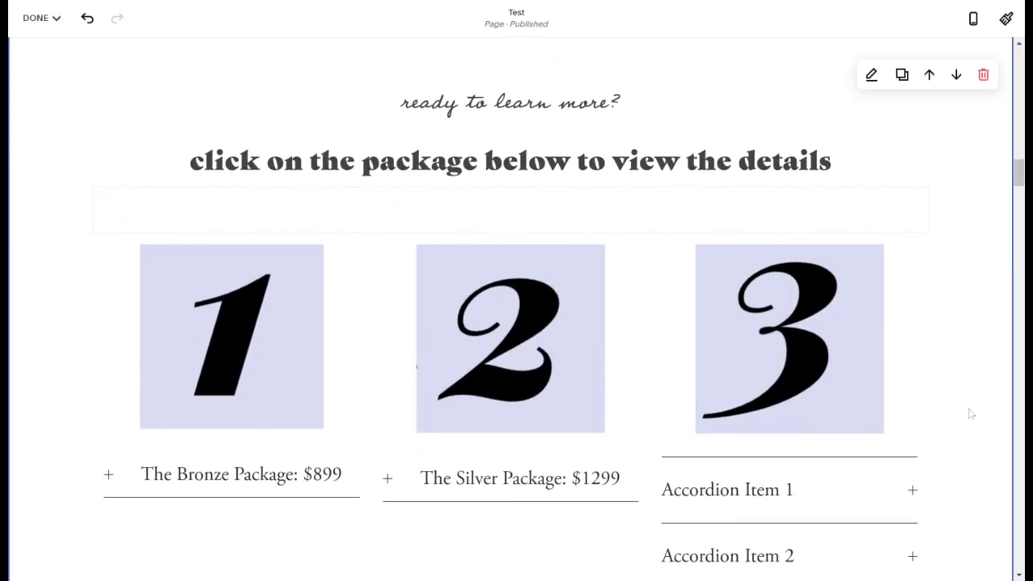
scroll(971, 413, down, 2)
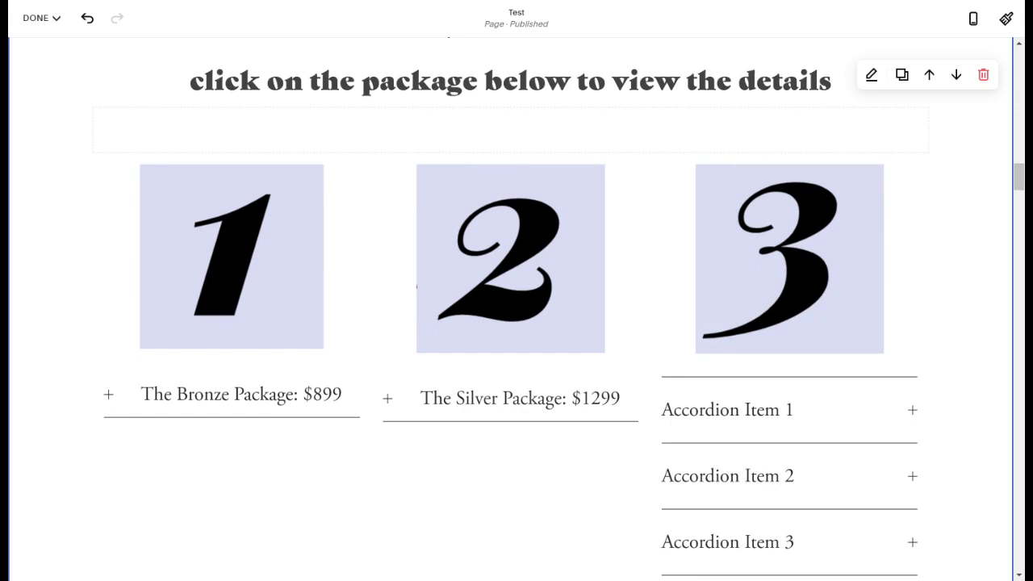
scroll(511, 305, down, 2)
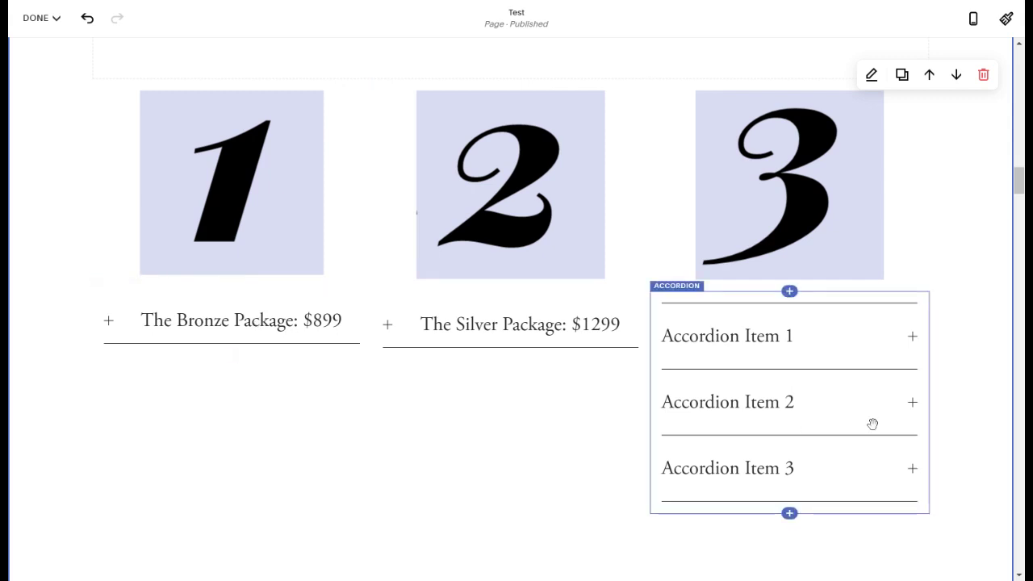
double_click(834, 371)
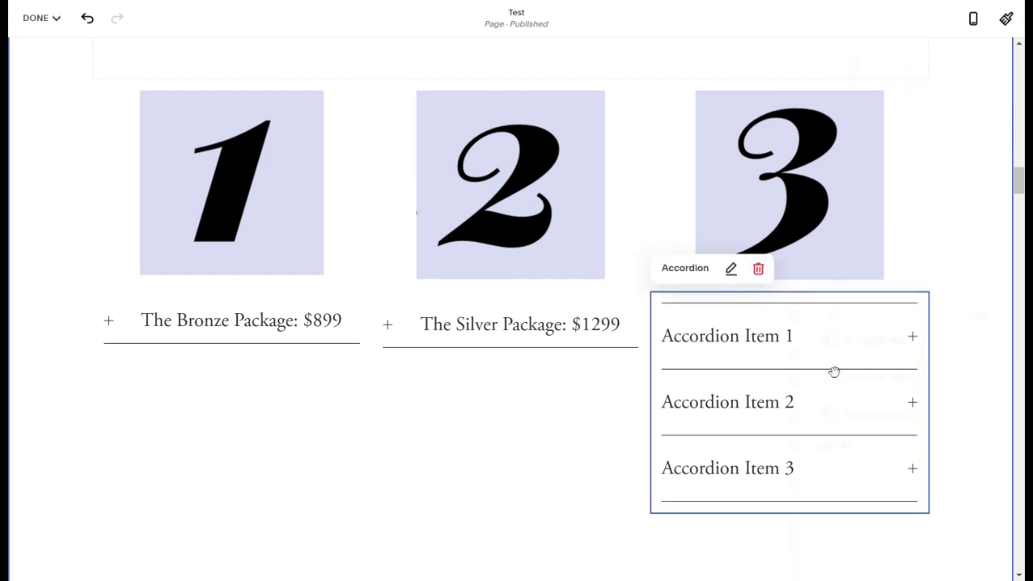
drag(916, 265, 468, 199)
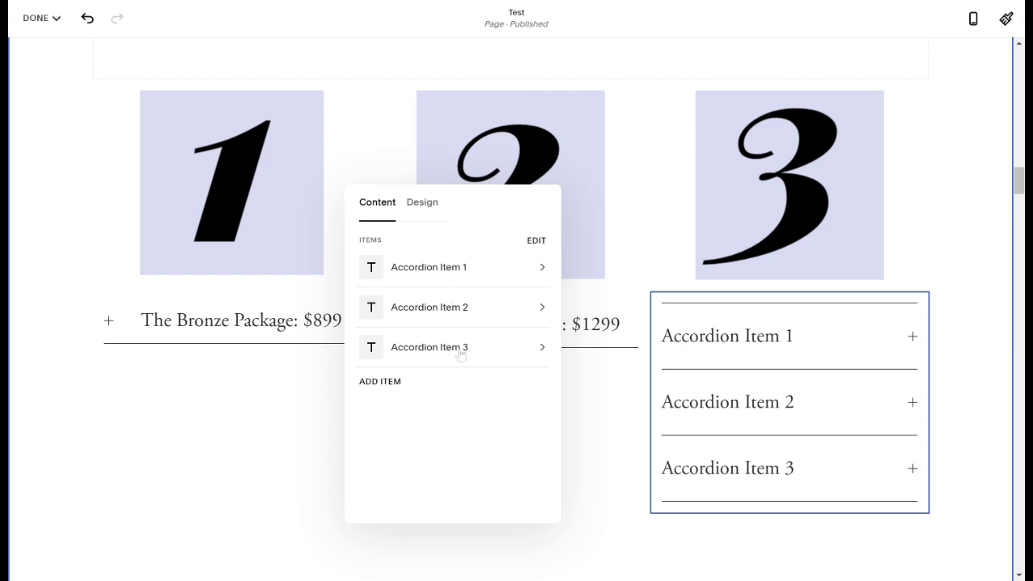
click(534, 242)
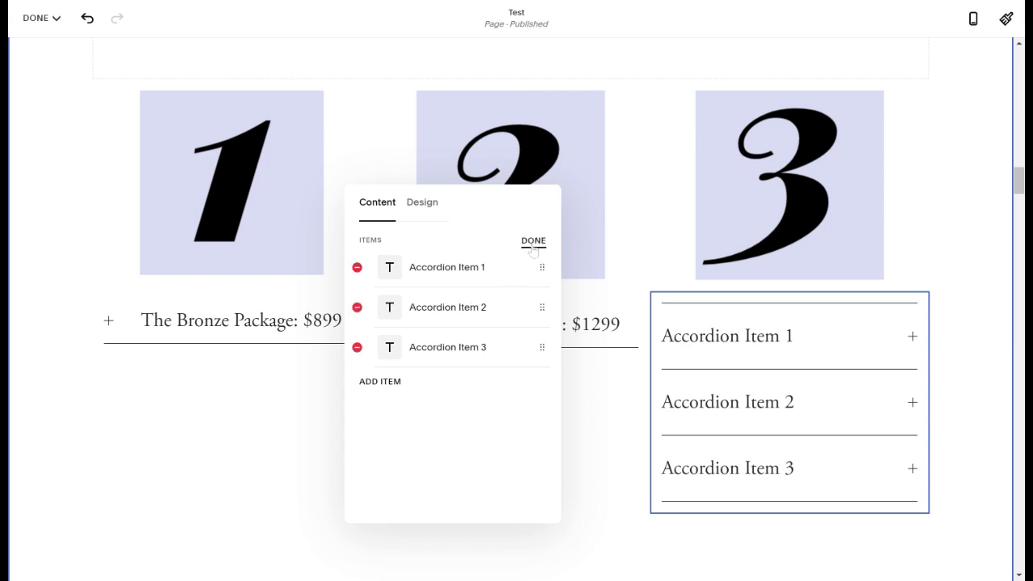
click(358, 307)
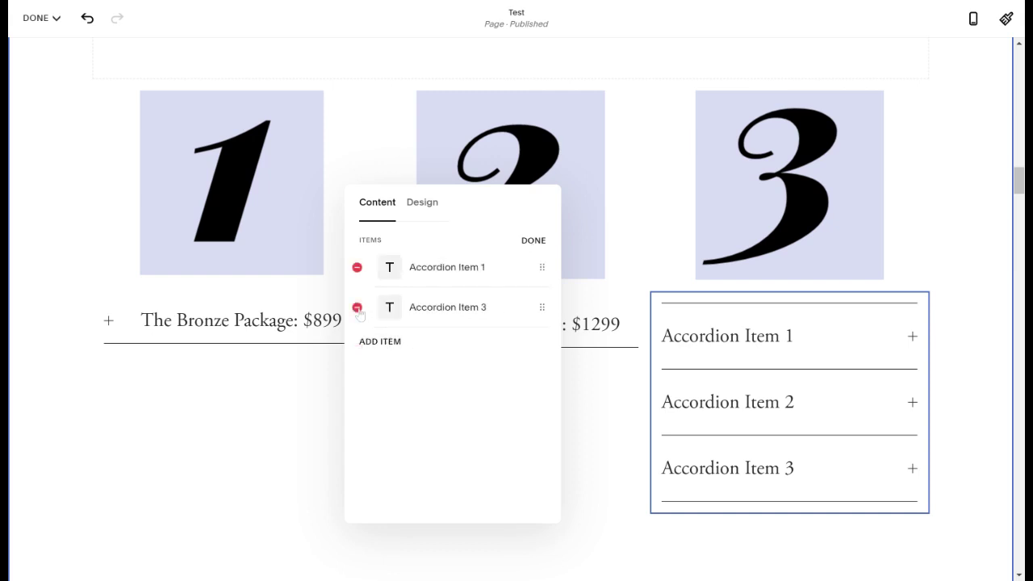
click(357, 307)
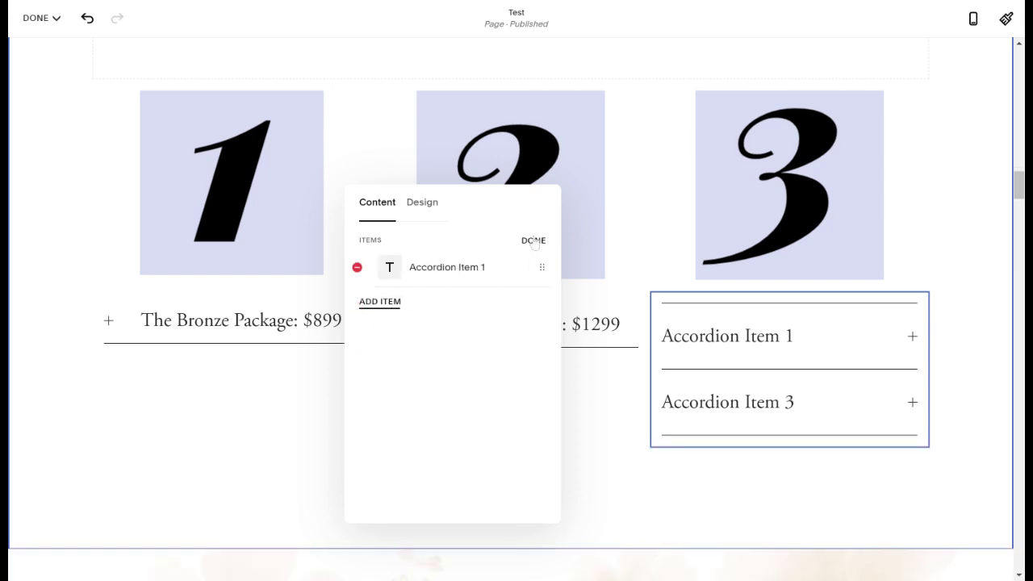
click(534, 241)
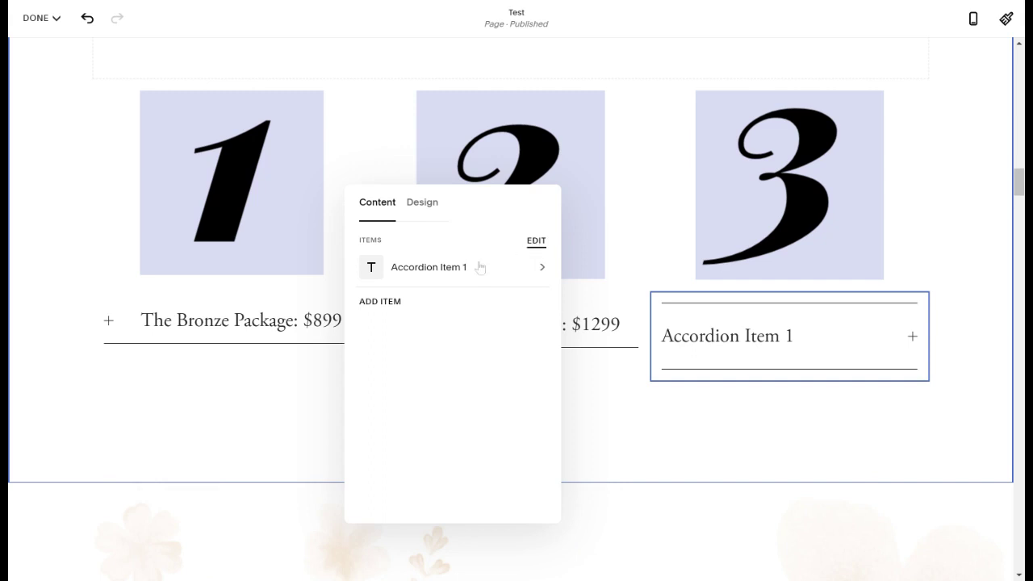
Step: Retitle the accordion's remaining item as "The Gold Package: $1599"
click(423, 271)
drag(435, 259, 360, 263)
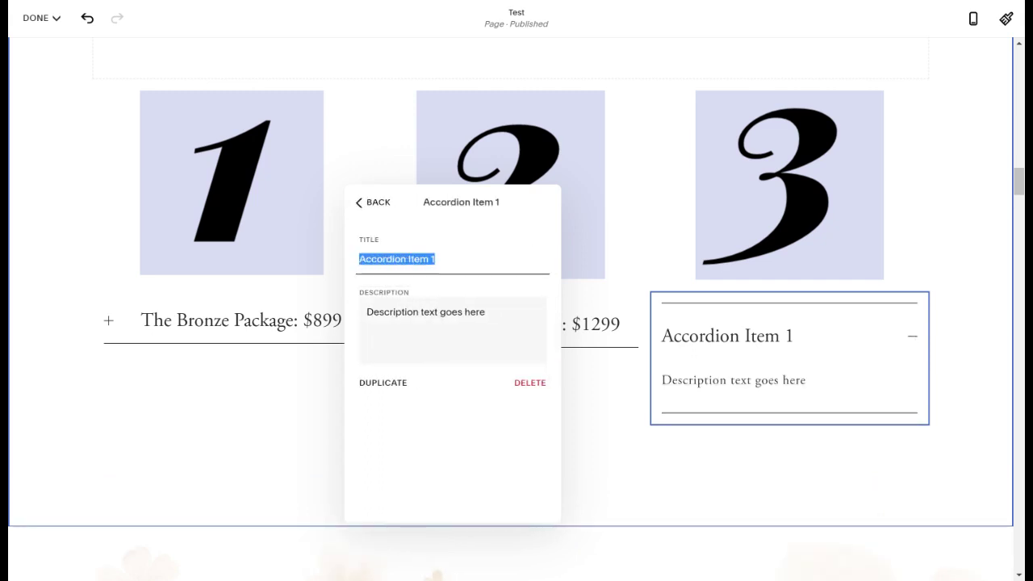
text(The Gold Package)
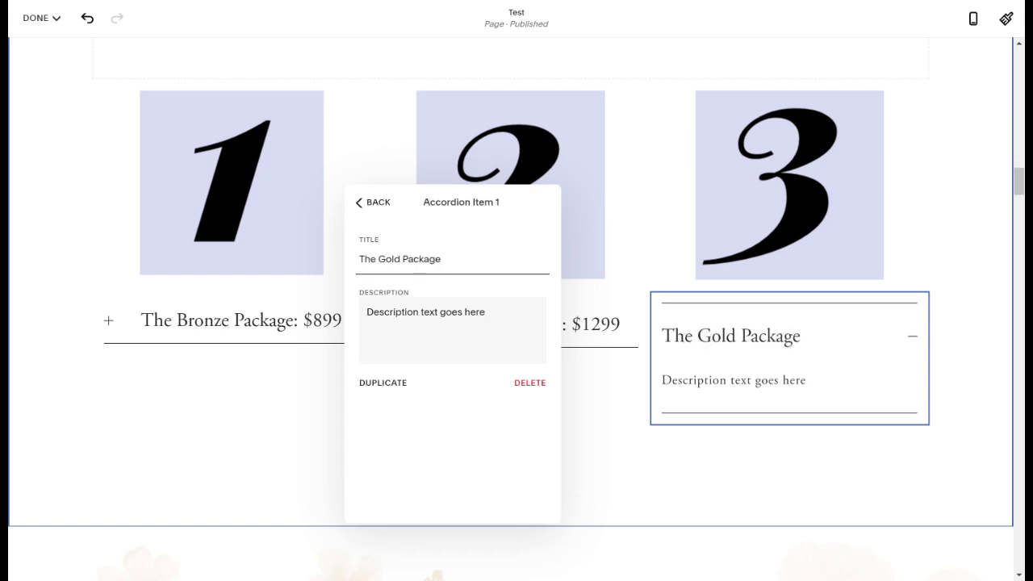
text(: $1599)
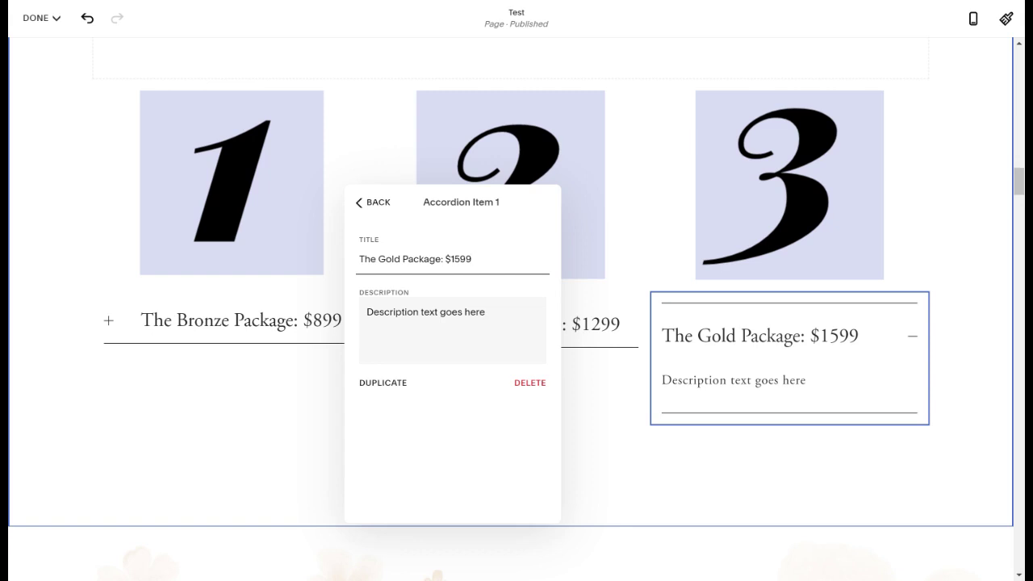
Step: Turn the Gold Package item's description into a bulleted list of three lines, each reading "Description text goes here"
click(367, 313)
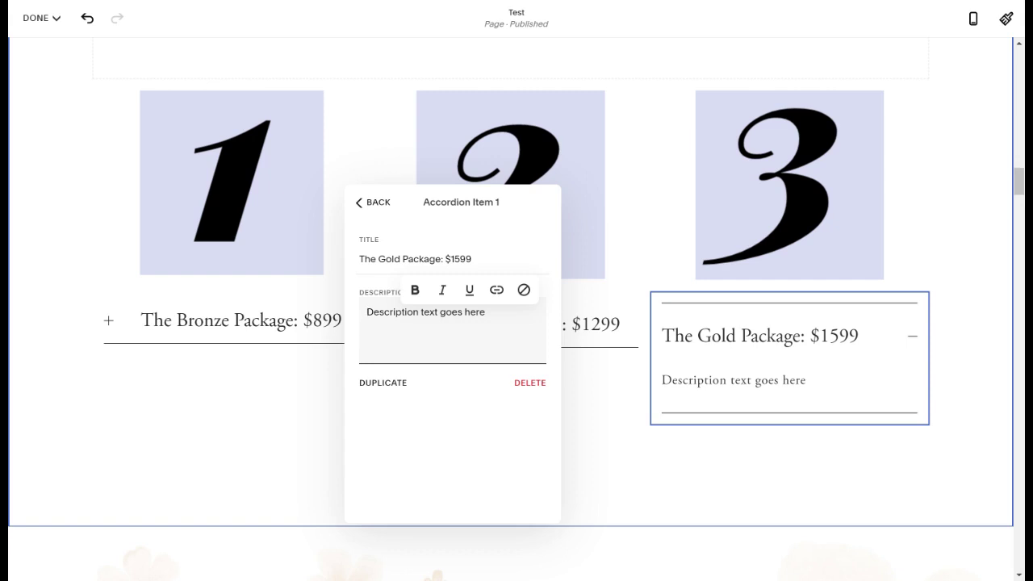
key(ctrl+a)
key(ctrl+c)
click(366, 313)
click(415, 290)
text(-)
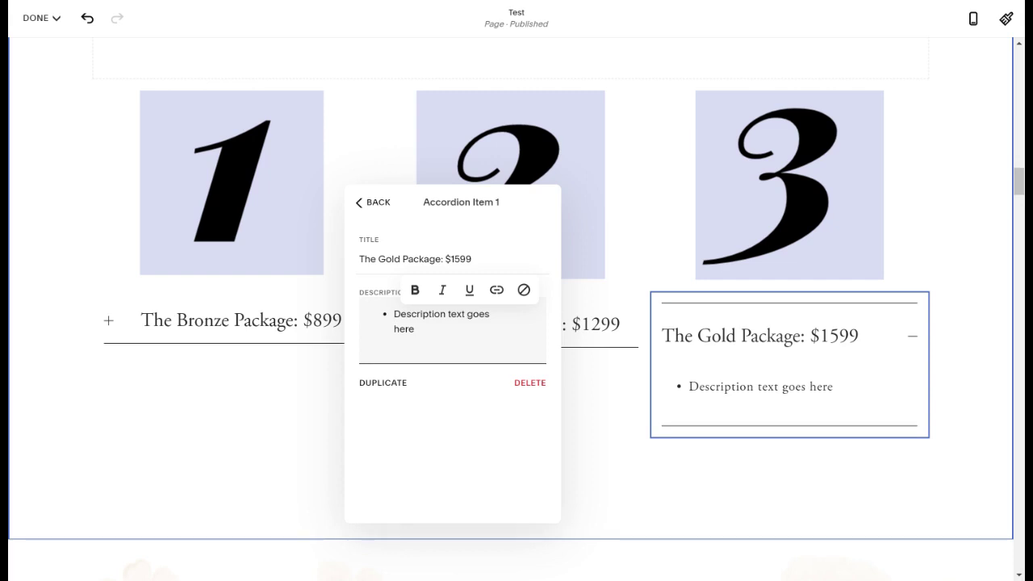
key(Return)
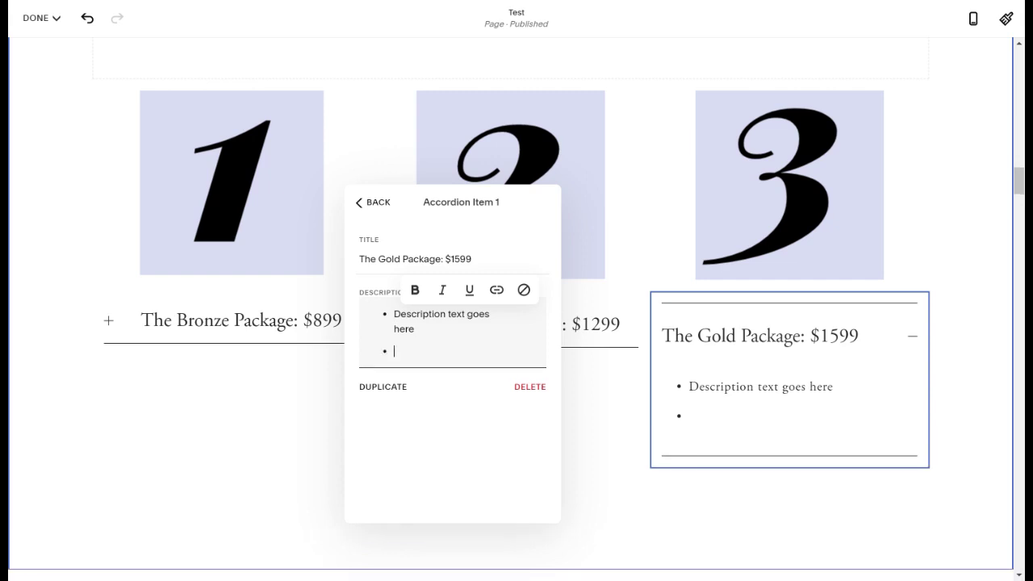
key(ctrl+v)
key(Return)
key(ctrl+v)
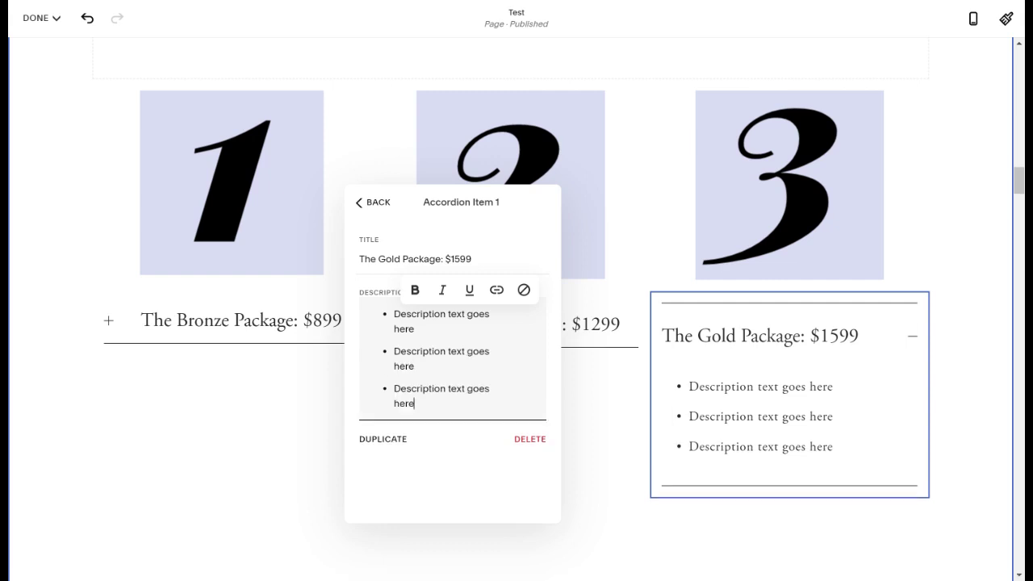
click(526, 228)
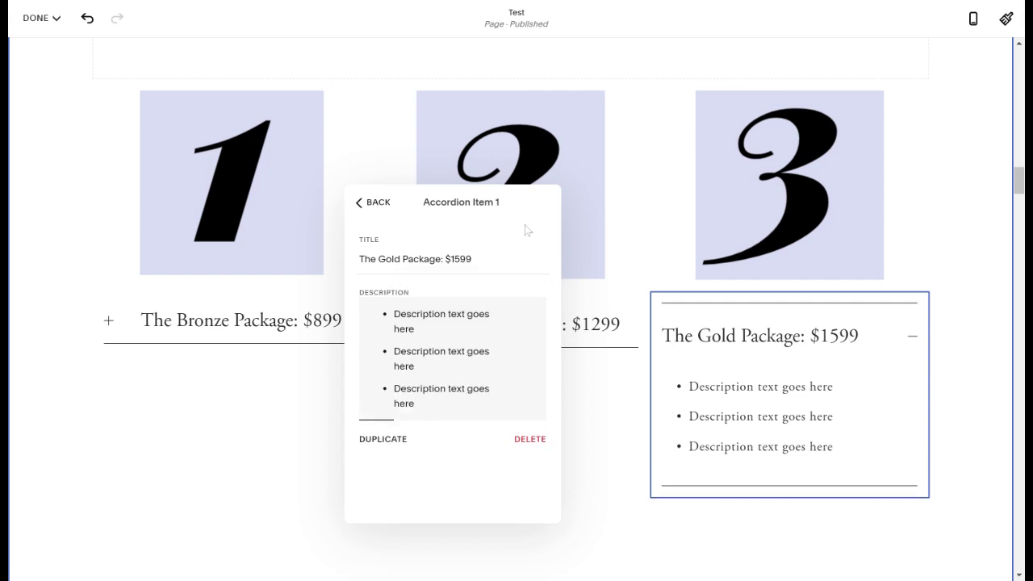
click(380, 207)
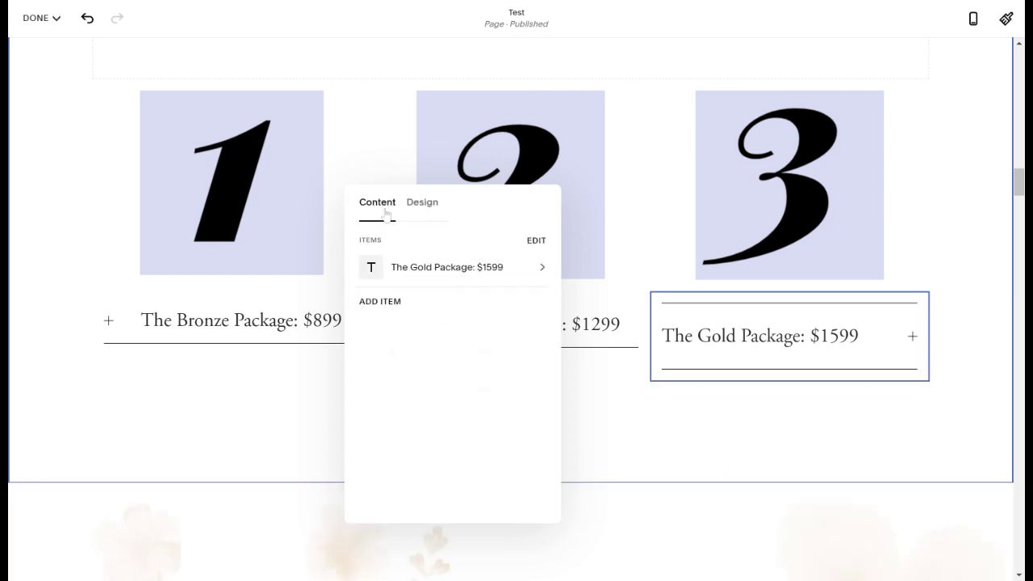
Step: Turn off the first divider line above the Gold Package accordion, keeping the last one shown
click(431, 210)
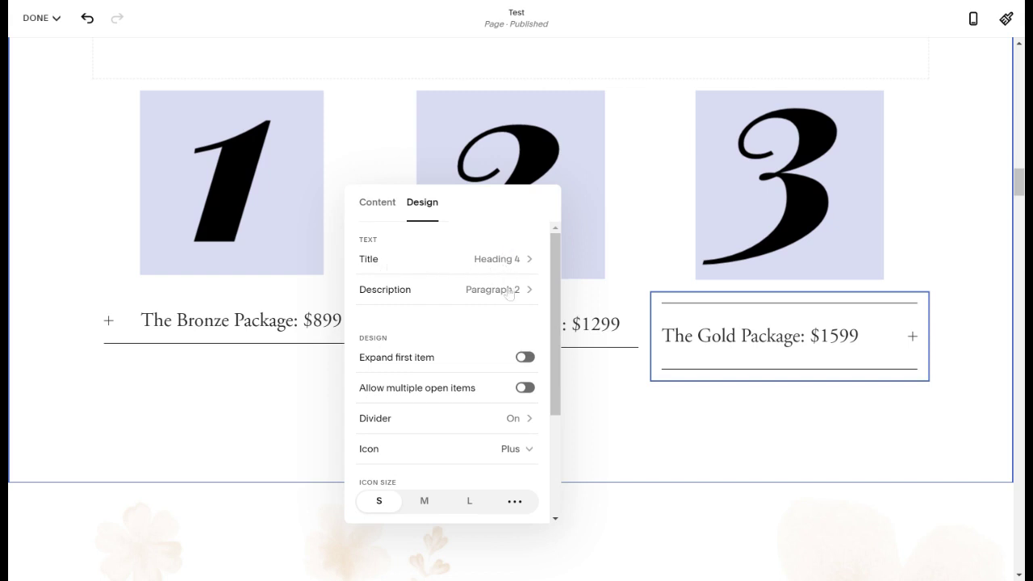
scroll(549, 309, down, 1)
scroll(549, 309, down, 3)
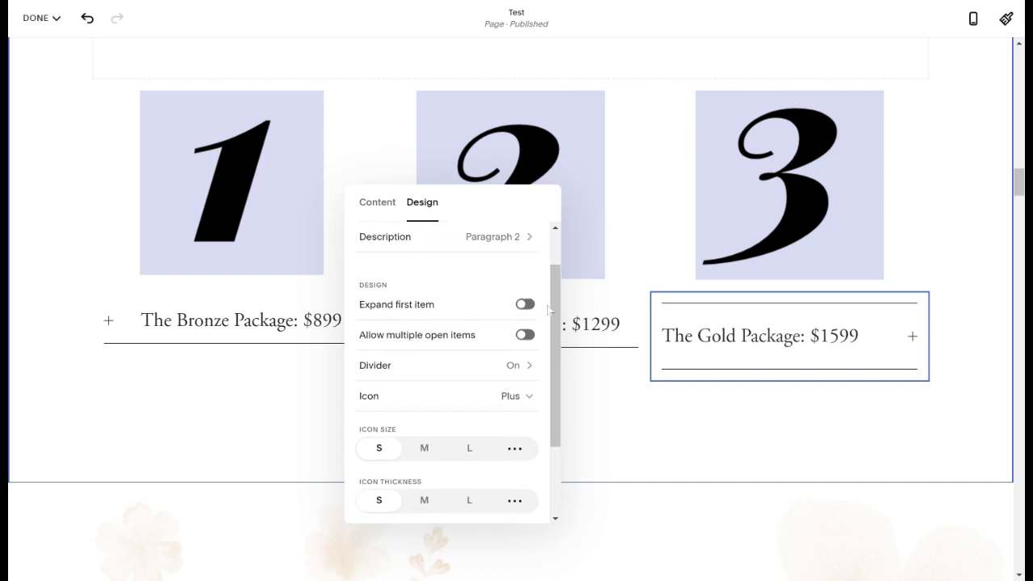
scroll(524, 309, down, 1)
click(525, 307)
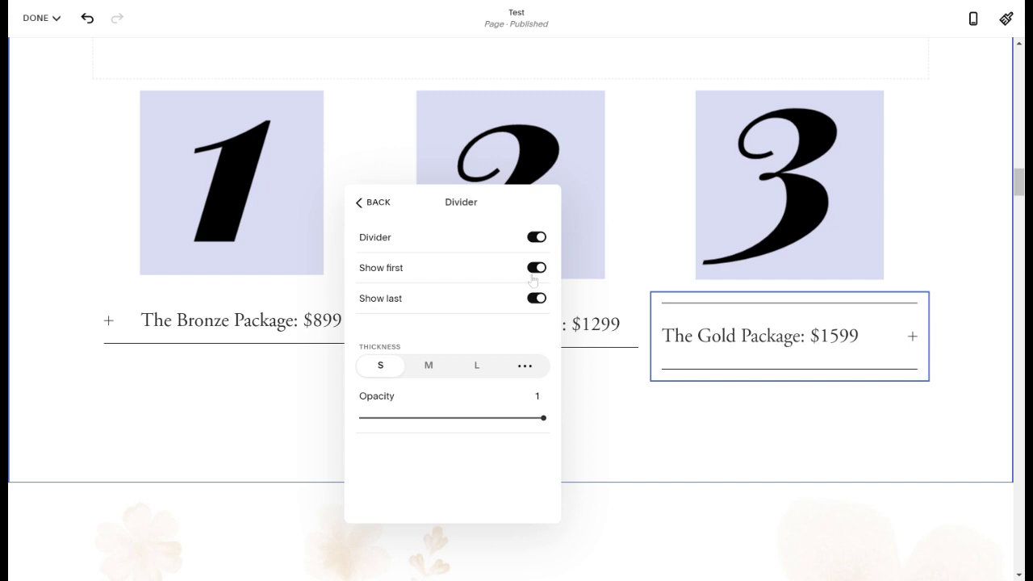
click(534, 268)
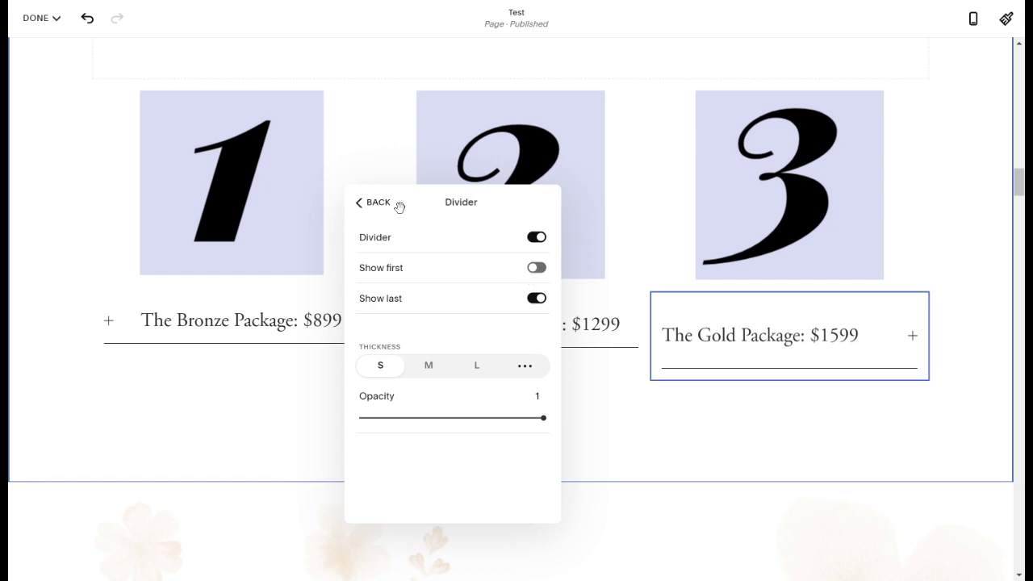
click(374, 203)
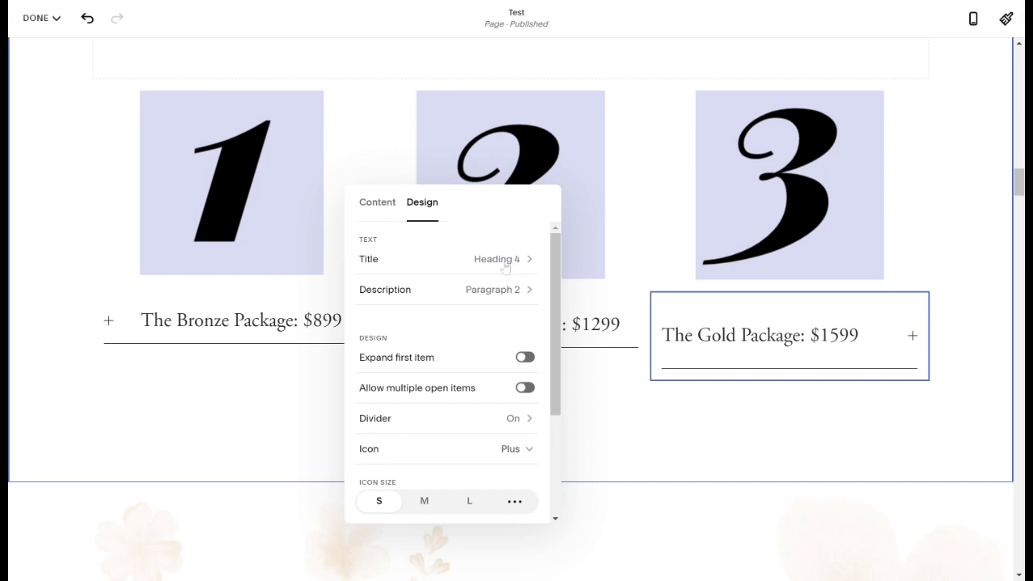
Step: Center-align the Gold Package accordion's title and description text, and set the description's placement to center
click(505, 266)
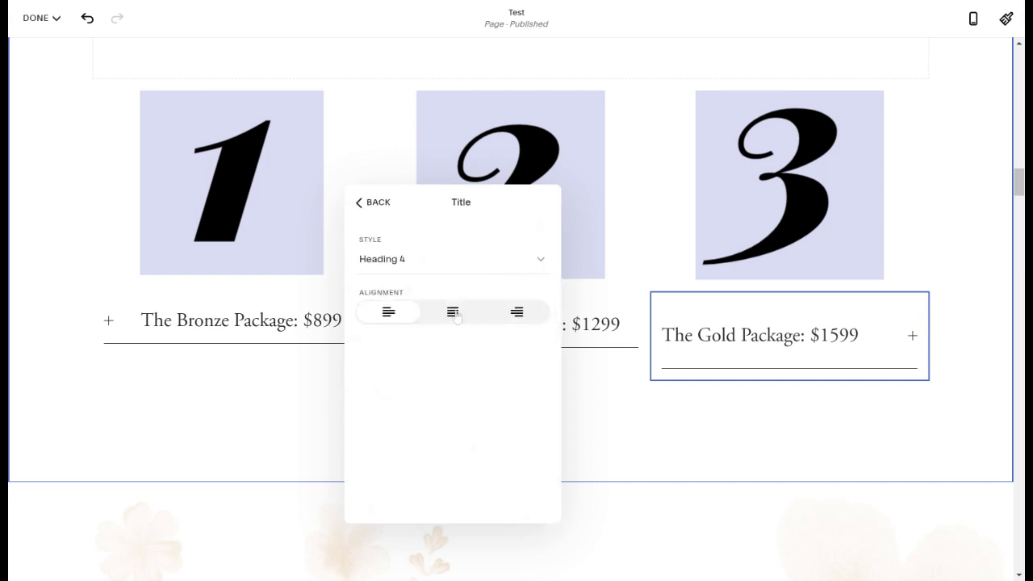
click(455, 314)
click(381, 208)
click(510, 297)
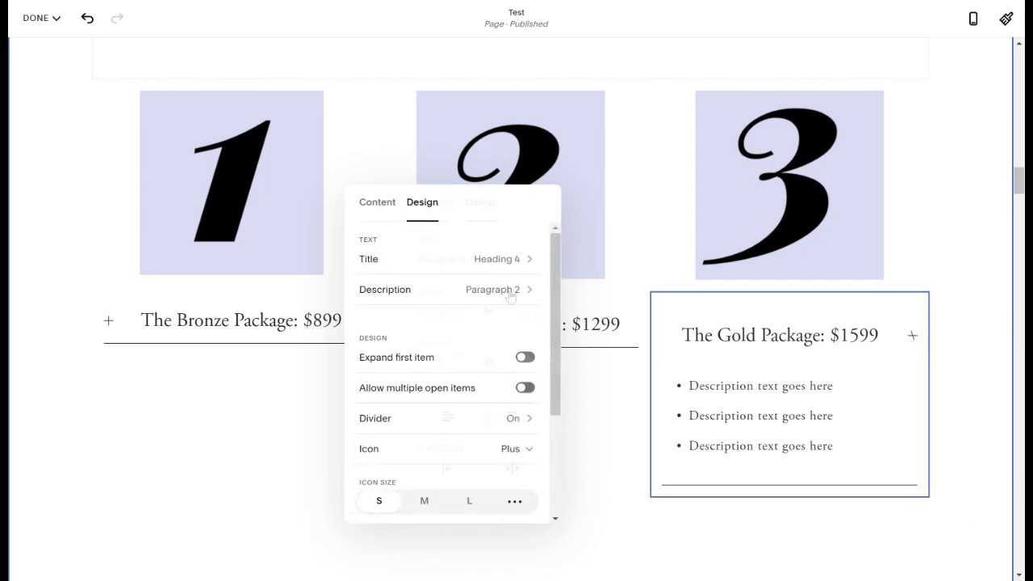
click(451, 426)
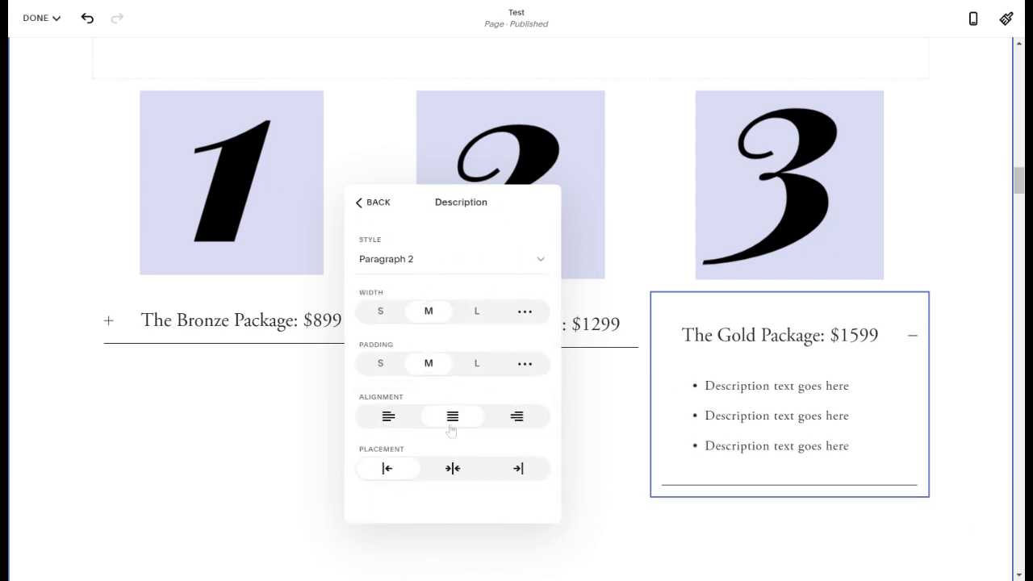
click(455, 469)
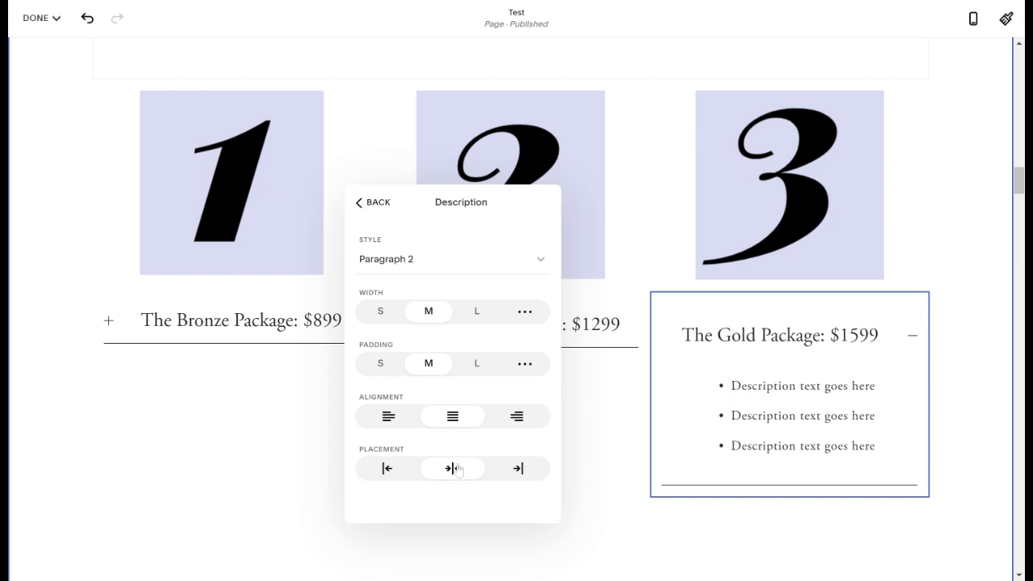
click(375, 205)
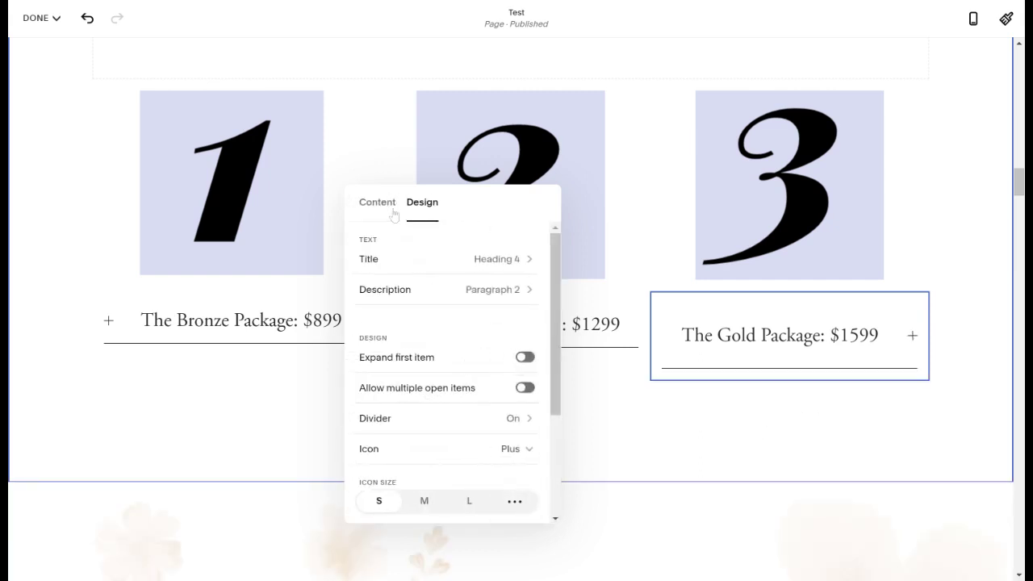
Step: Place the Gold Package accordion's icon on the left side of its row and set the row padding to S
scroll(550, 334, down, 3)
scroll(550, 334, down, 2)
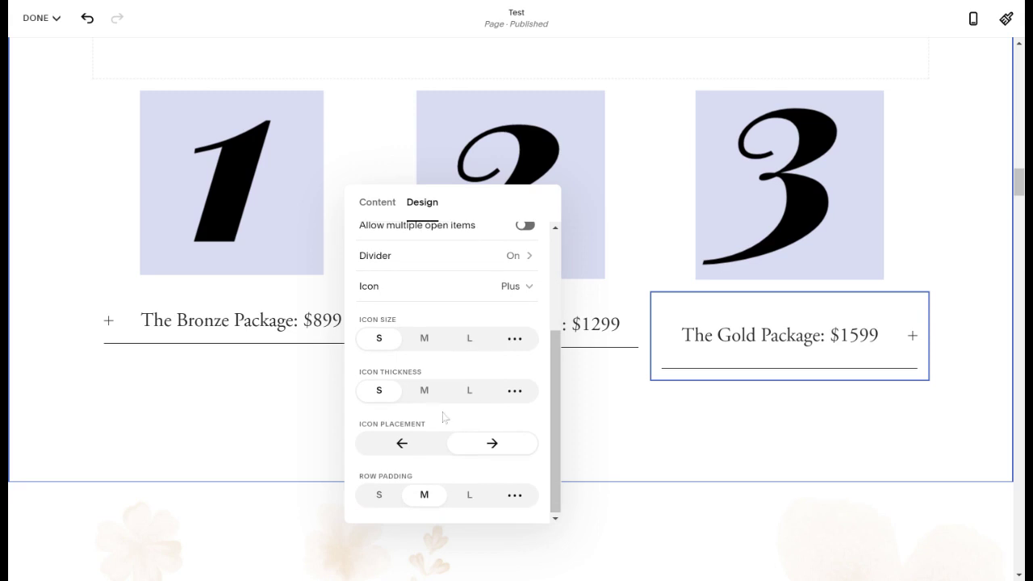
click(402, 449)
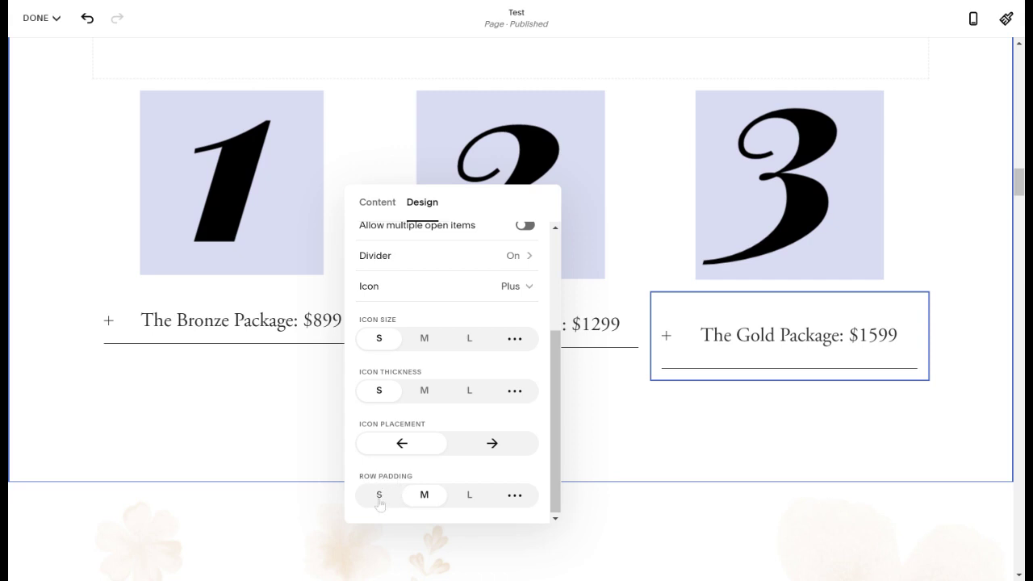
click(380, 498)
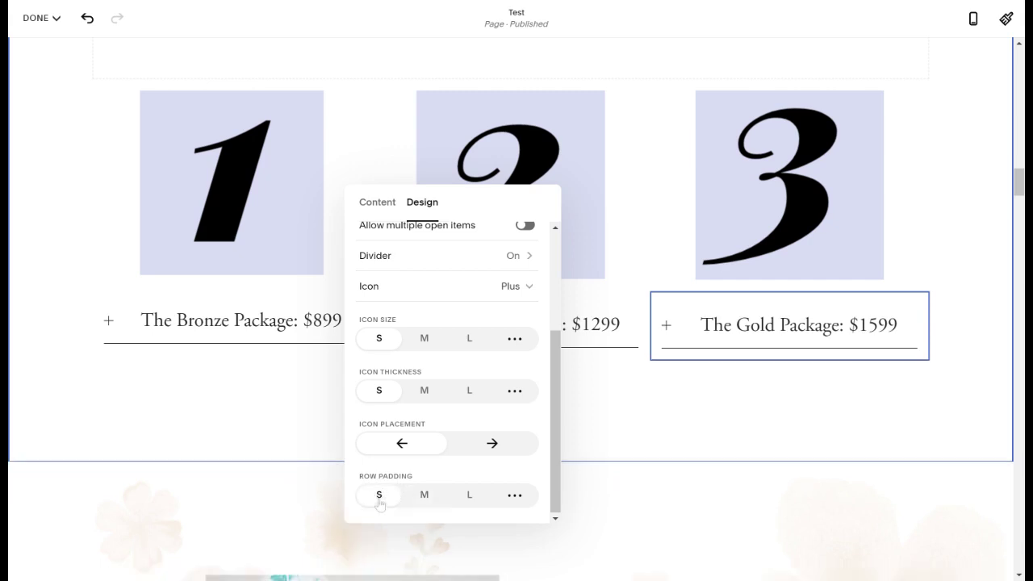
click(953, 375)
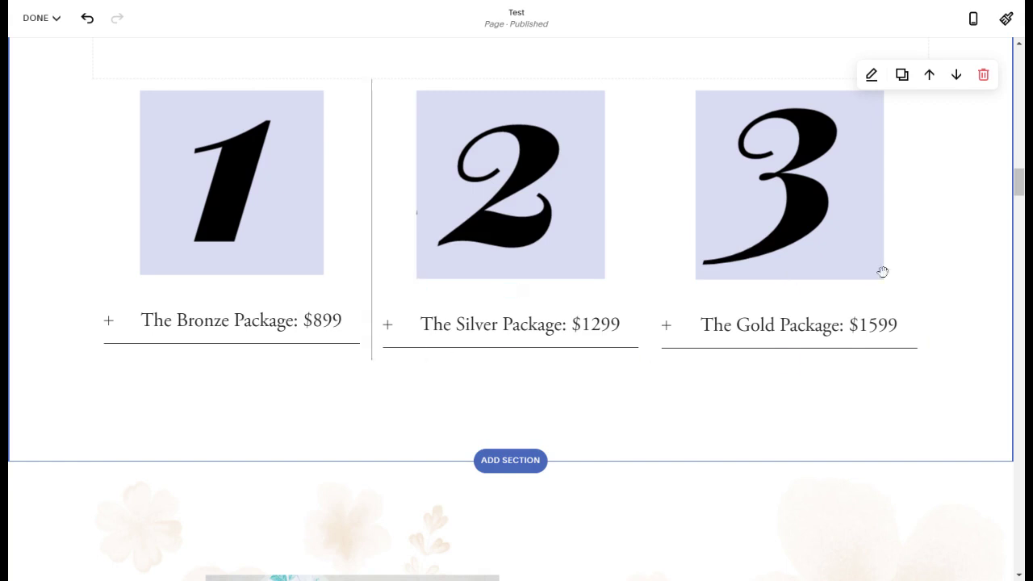
Step: Save the changes to the Test page and leave edit mode
scroll(580, 264, up, 2)
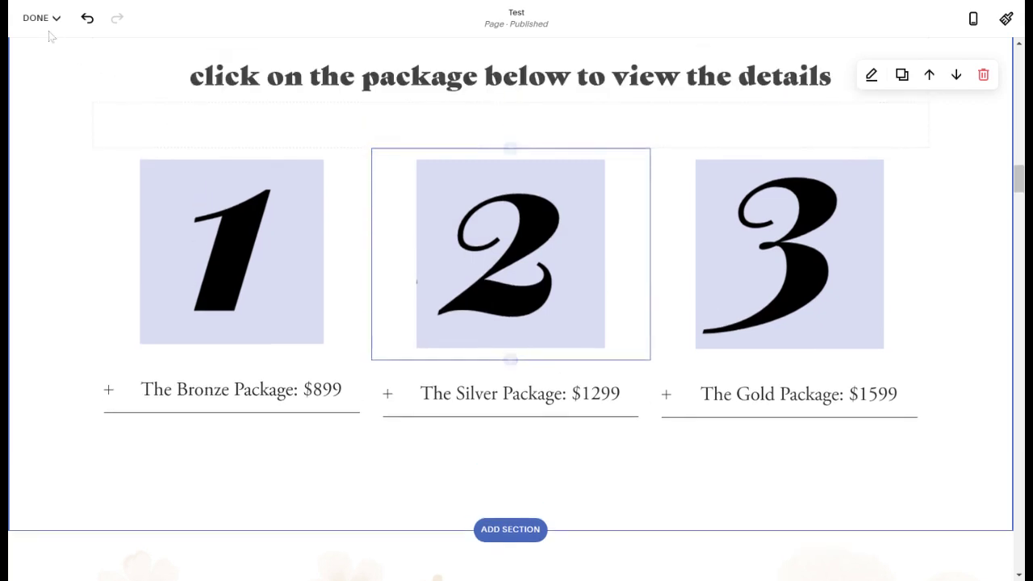
click(40, 17)
click(40, 44)
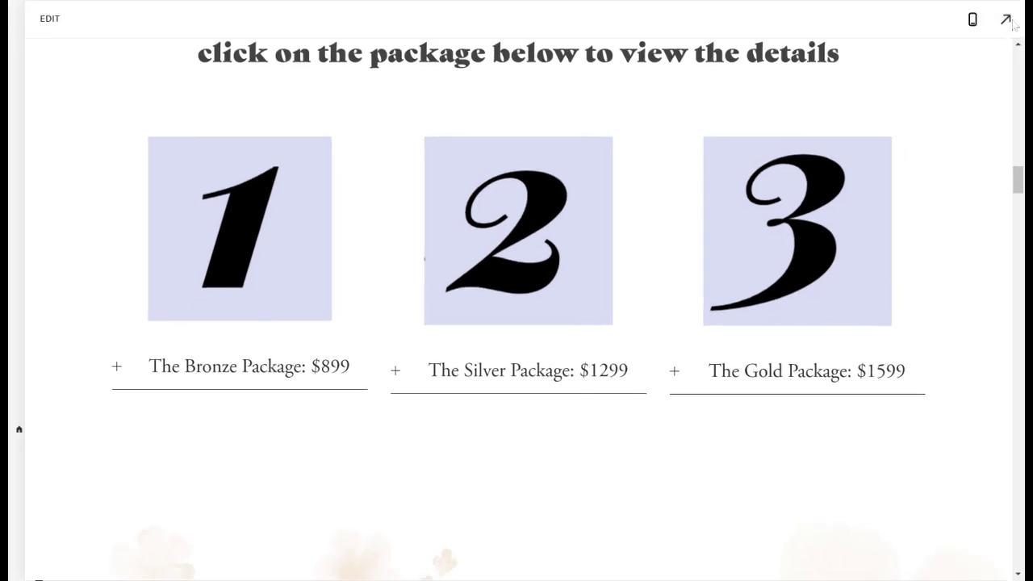
Step: Preview the Test page full screen and expand the Gold Package accordion to check its description text and layout
click(1006, 18)
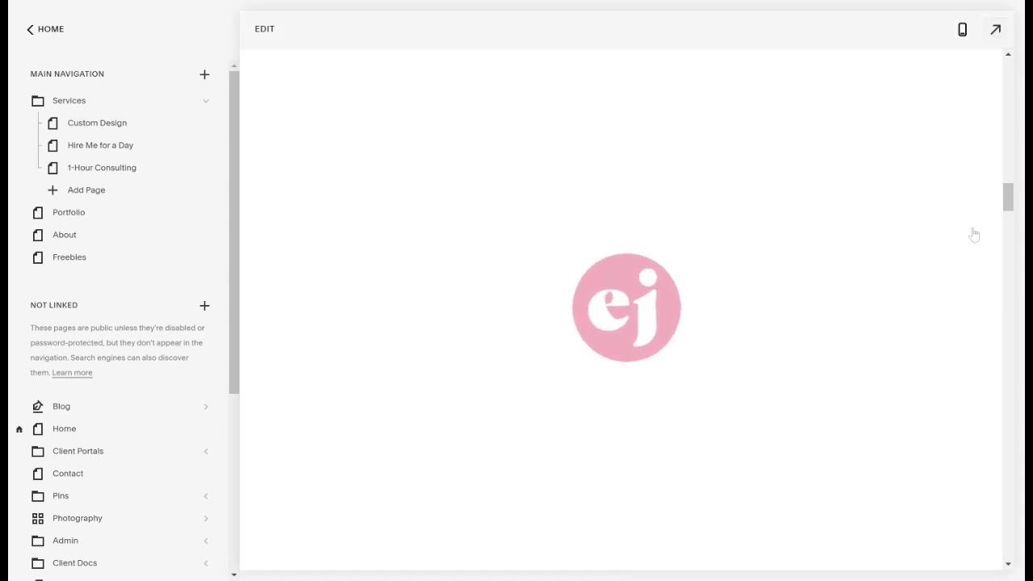
key(Escape)
scroll(954, 339, down, 1)
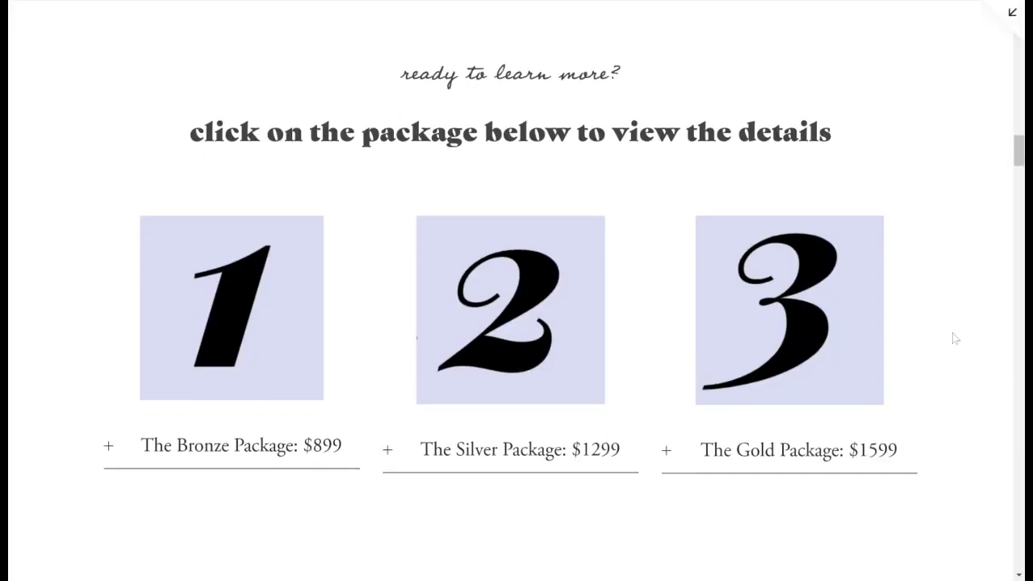
click(838, 428)
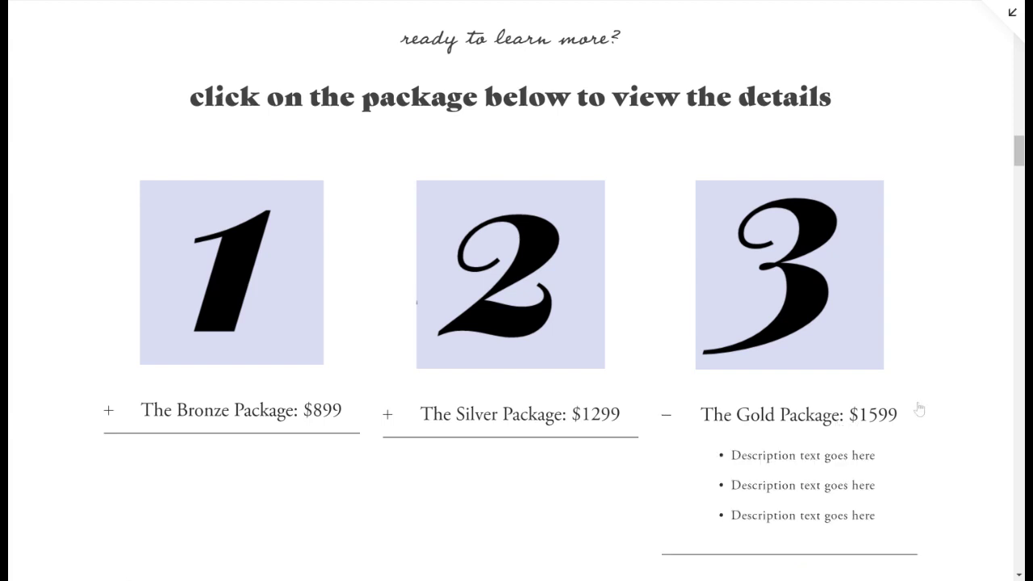
scroll(920, 409, down, 1)
scroll(919, 409, up, 2)
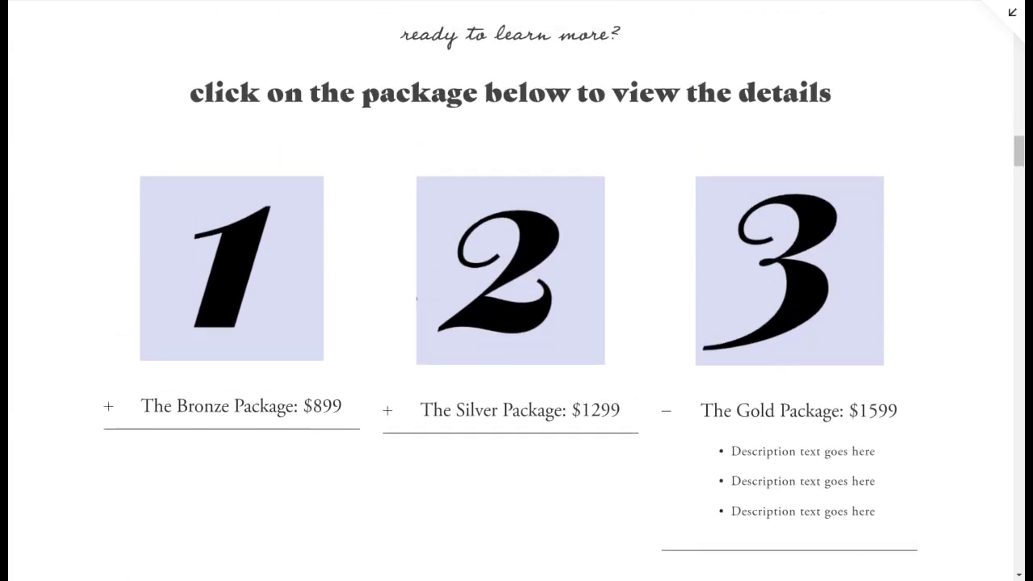
Step: Review the Frequently Asked Questions accordion and the Question #1 accordion section in the page preview, up to the site header
scroll(517, 290, up, 7)
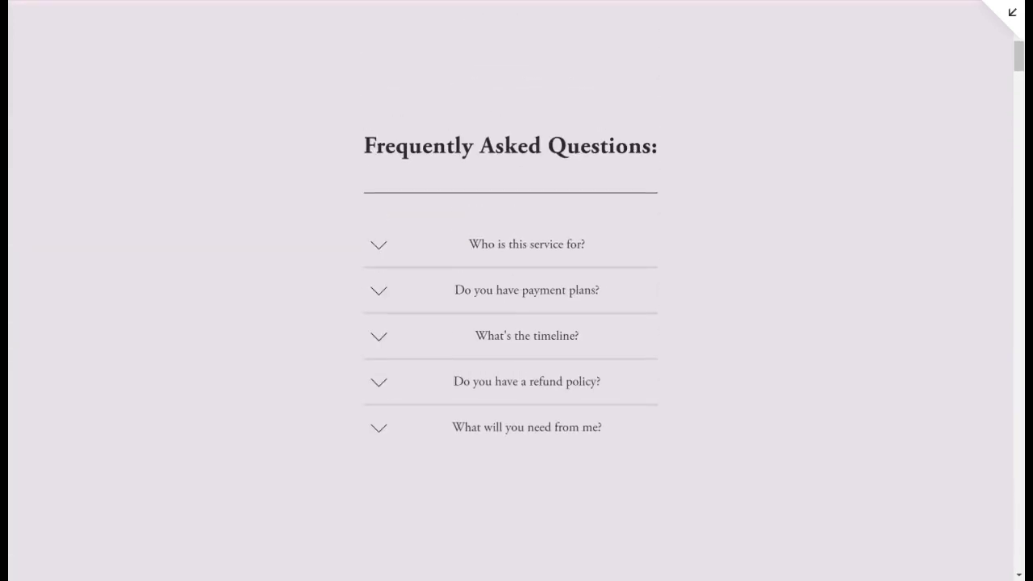
scroll(516, 290, up, 5)
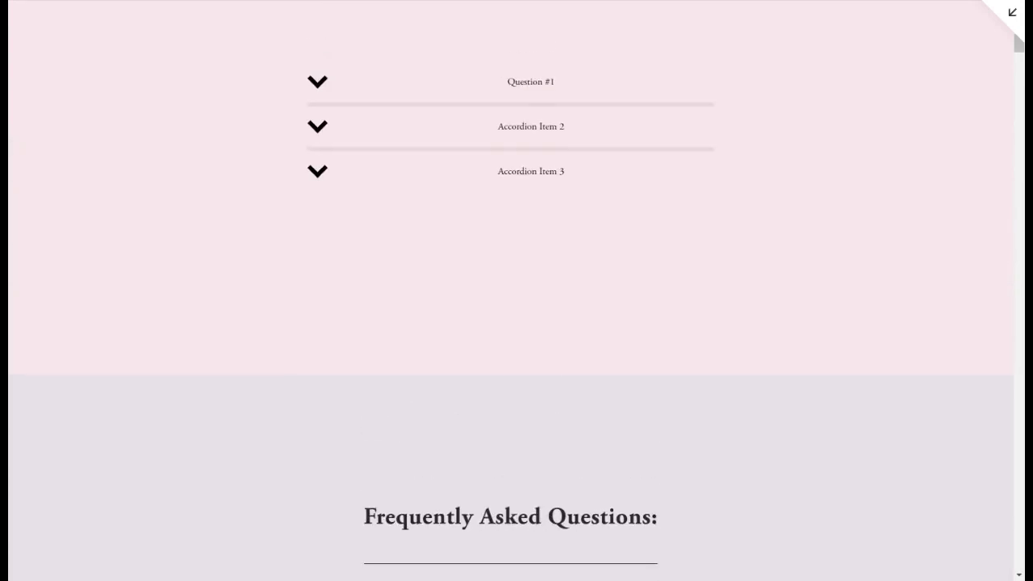
scroll(517, 291, up, 3)
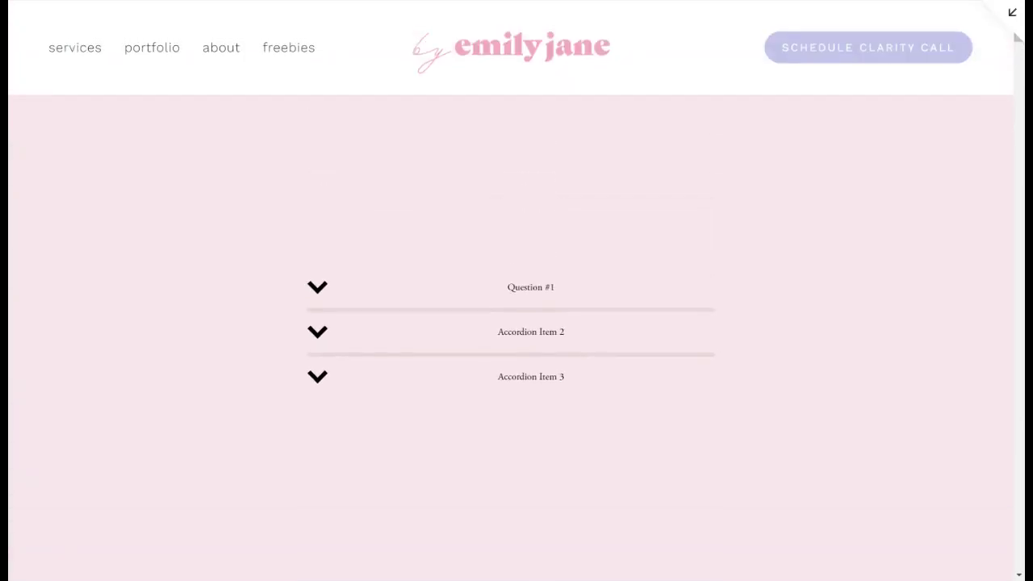